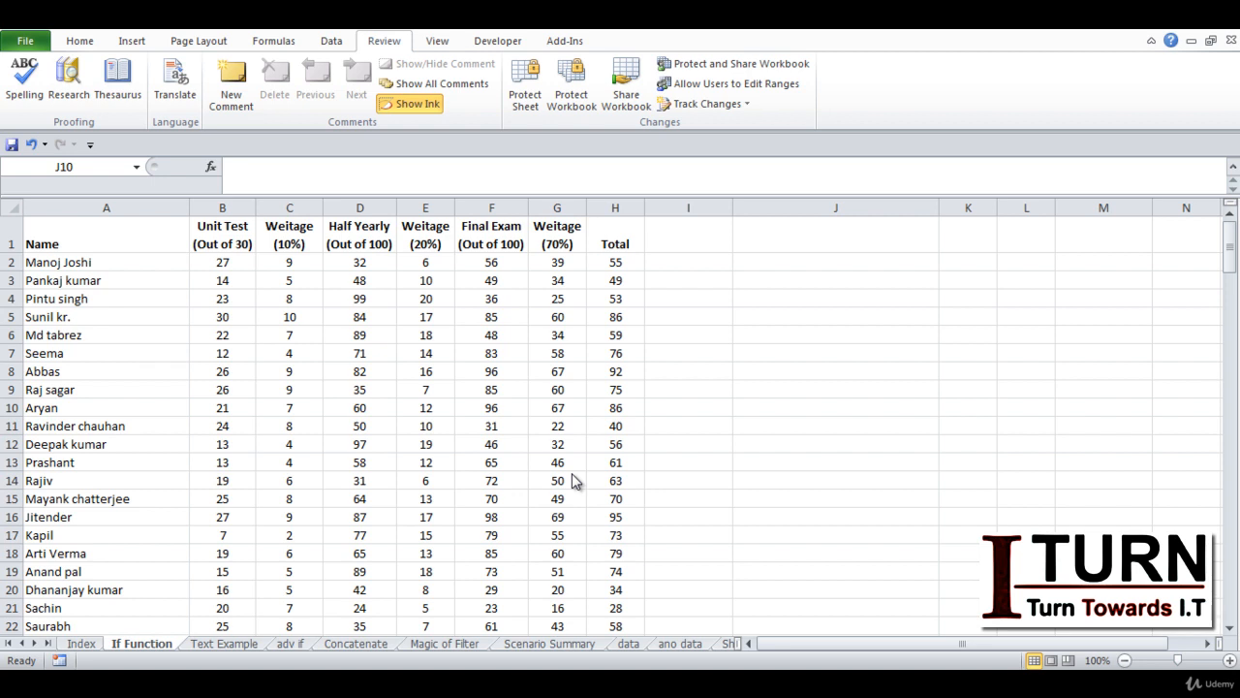
Protect the marks sheet with a password, entering it twice to confirm
{"action": "left_click", "coordinate": [688, 364]}
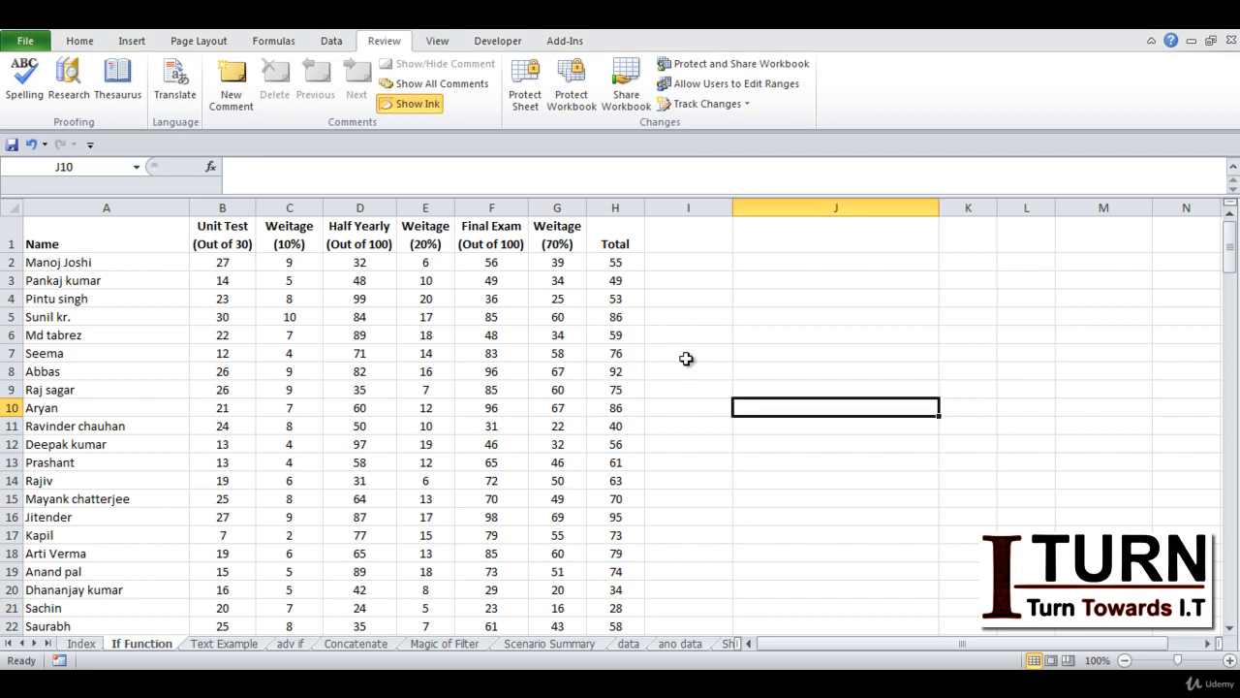
{"action": "left_click", "coordinate": [525, 94]}
{"action": "type", "text": "123"}
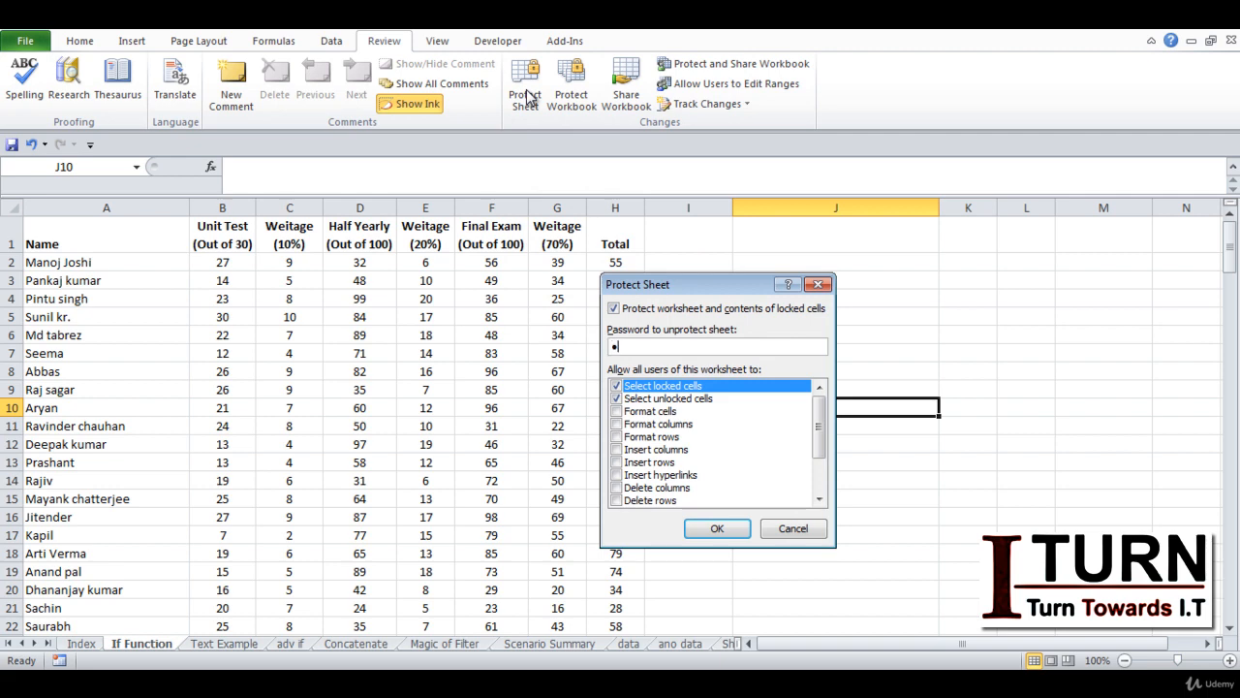
{"action": "key", "text": "Return"}
{"action": "type", "text": "123"}
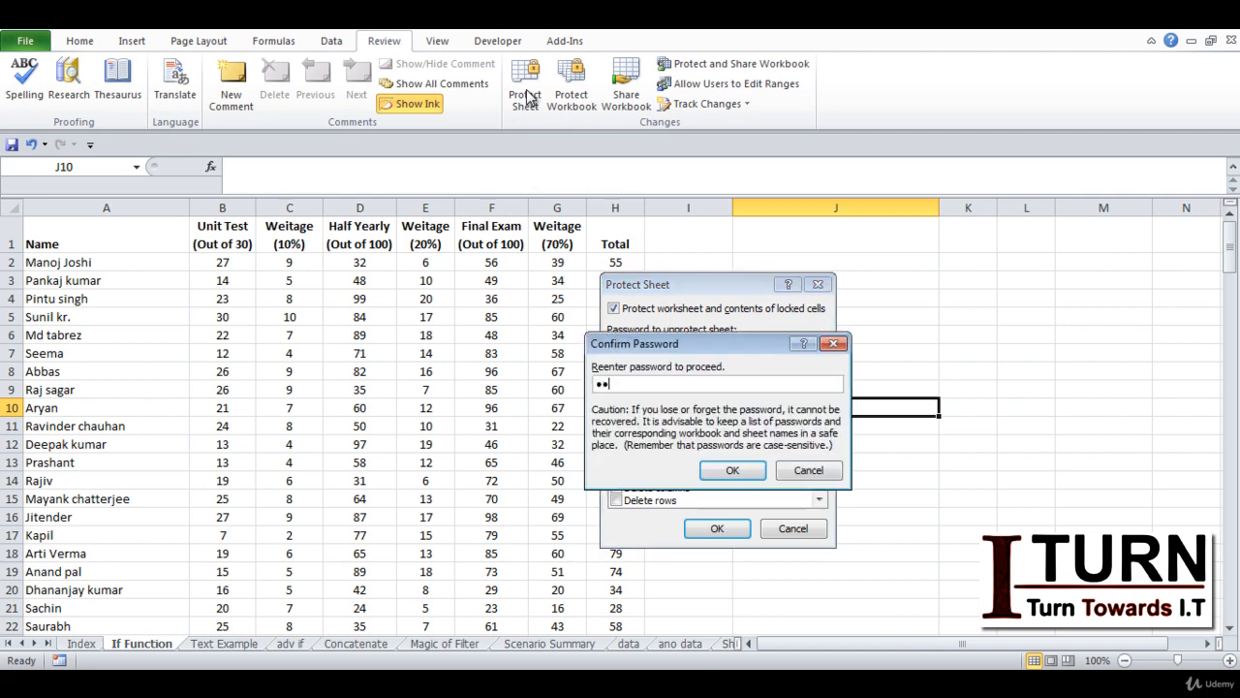
{"action": "key", "text": "Return"}
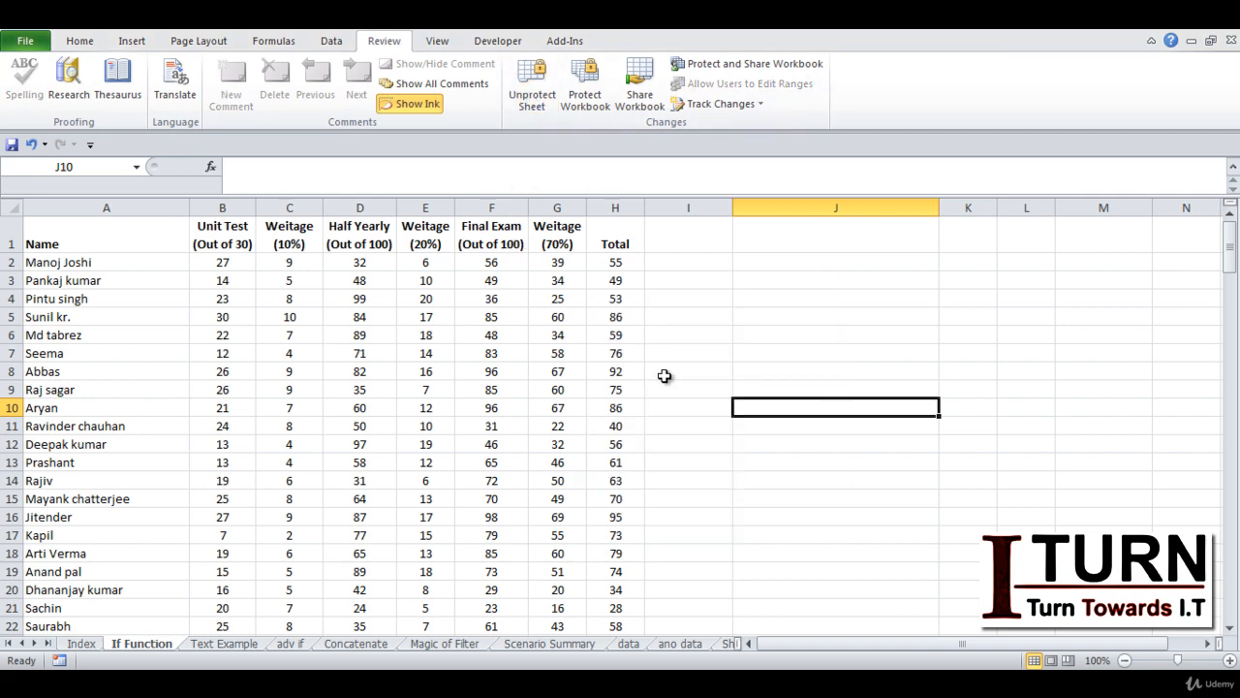
Try deleting a protected Total cell, dismiss the warning, and view H2's visible formula
{"action": "left_click", "coordinate": [637, 389]}
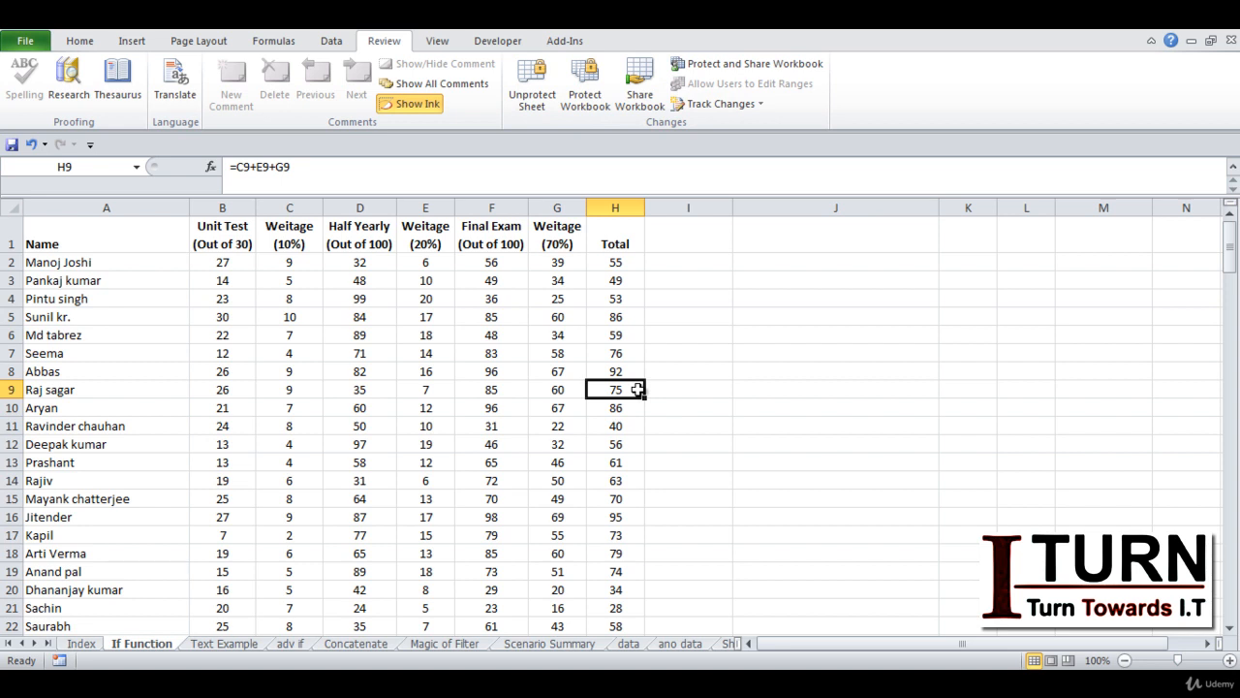
{"action": "key", "text": "Down"}
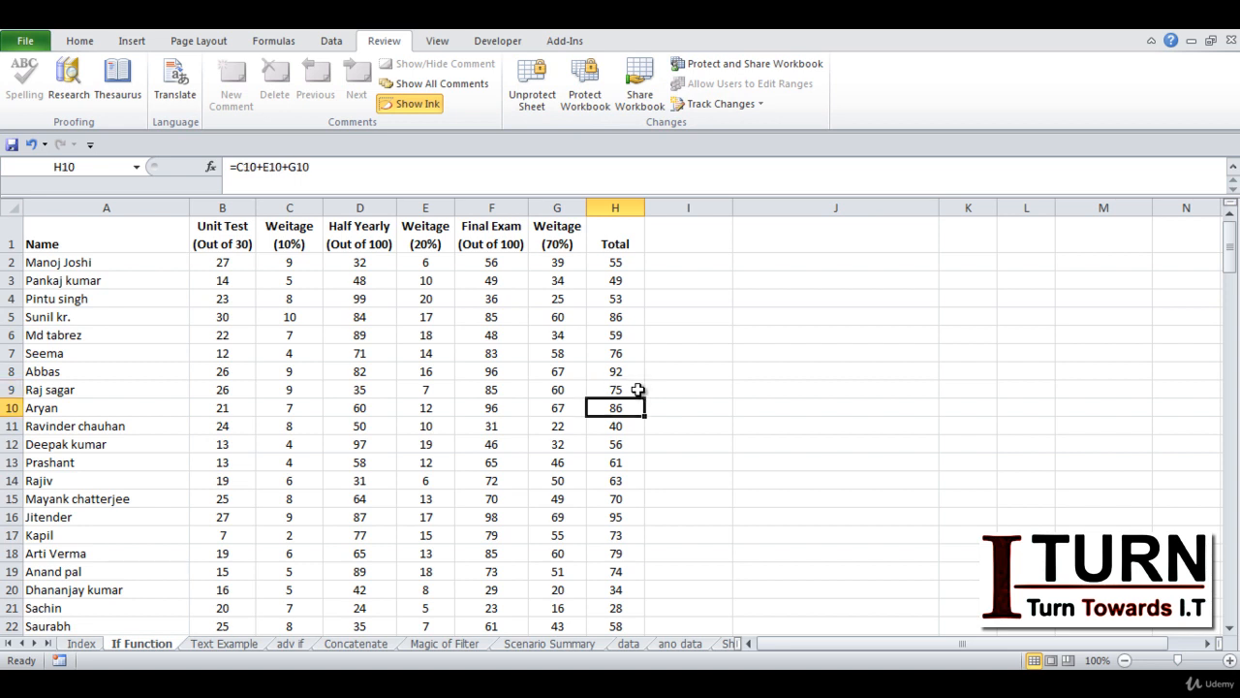
{"action": "key", "text": "Delete"}
{"action": "key", "text": "Return"}
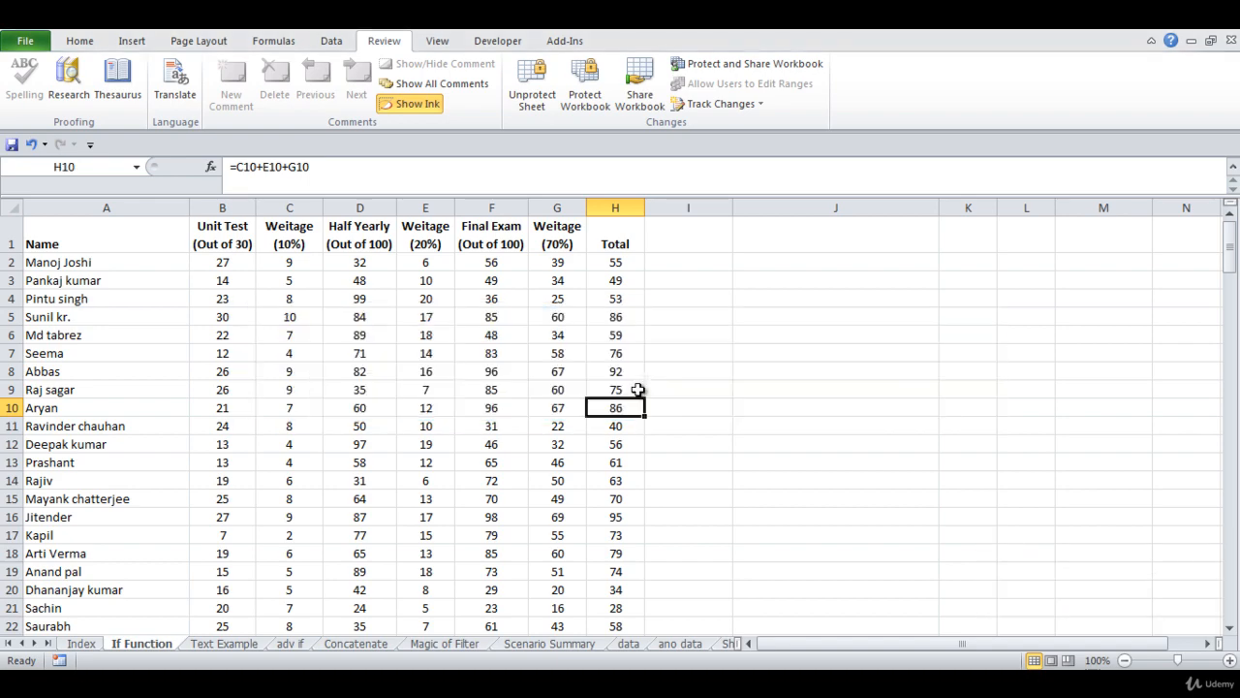
{"action": "left_click", "coordinate": [610, 262]}
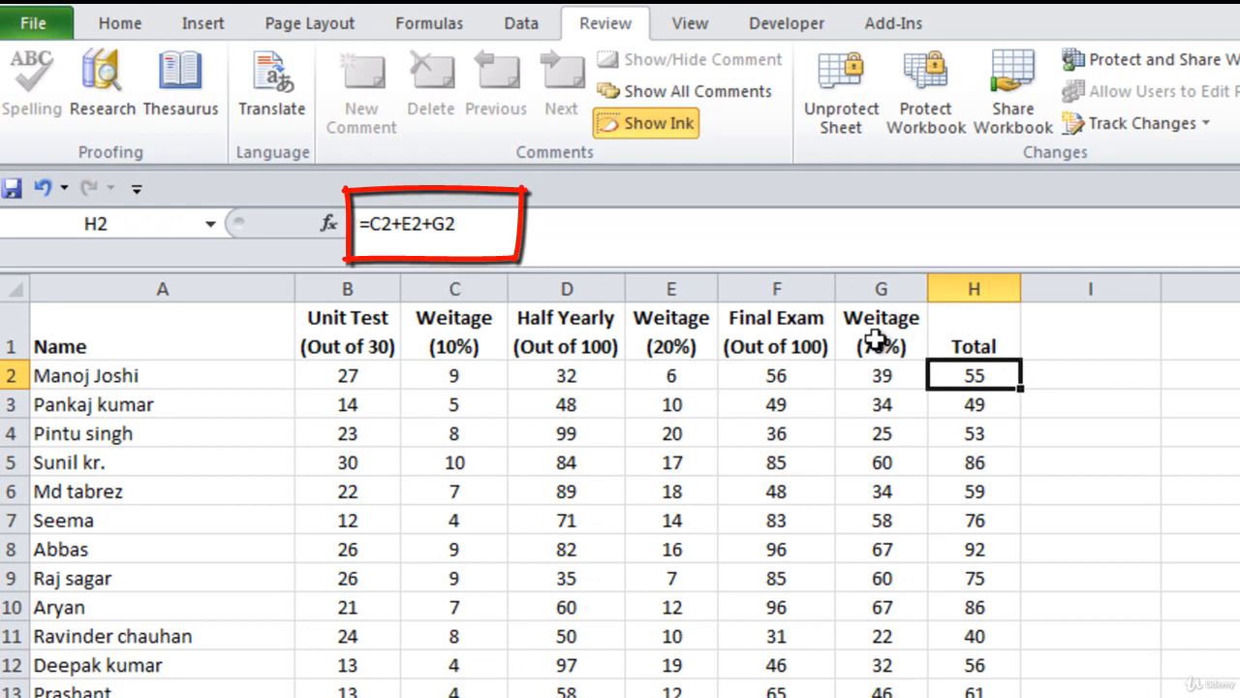
Check the H3 Total formula, then unprotect the sheet by entering its password
{"action": "left_click", "coordinate": [1069, 491]}
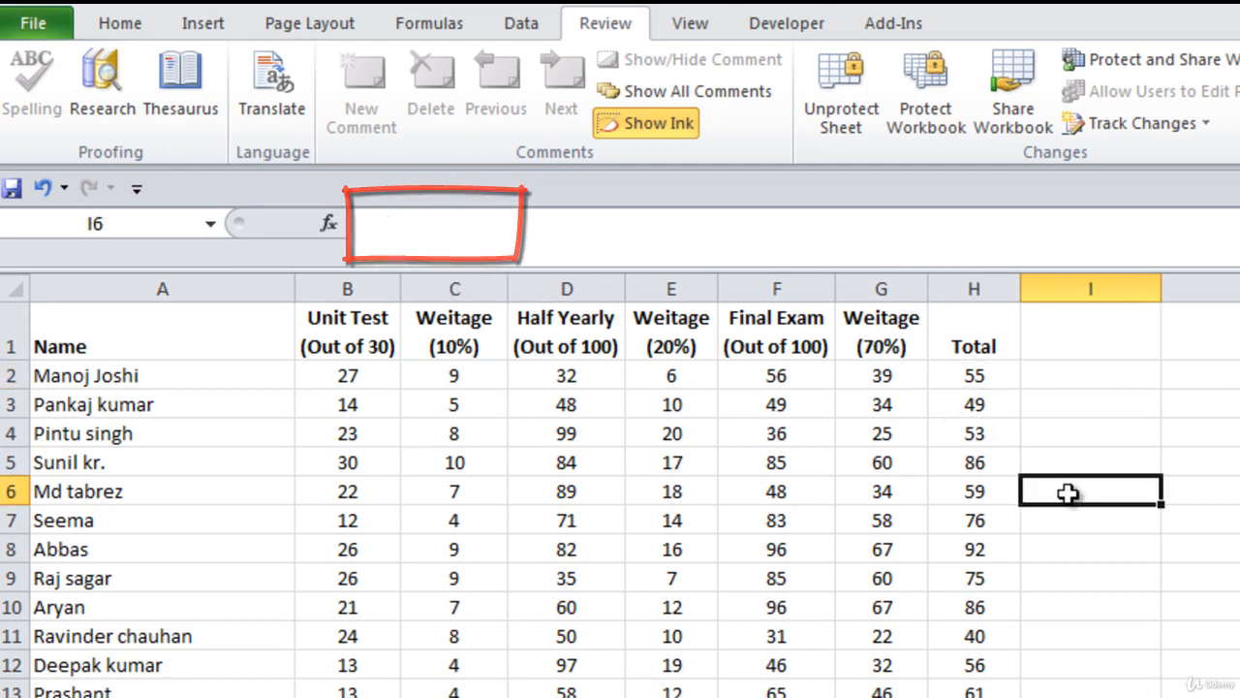
{"action": "left_click", "coordinate": [985, 397]}
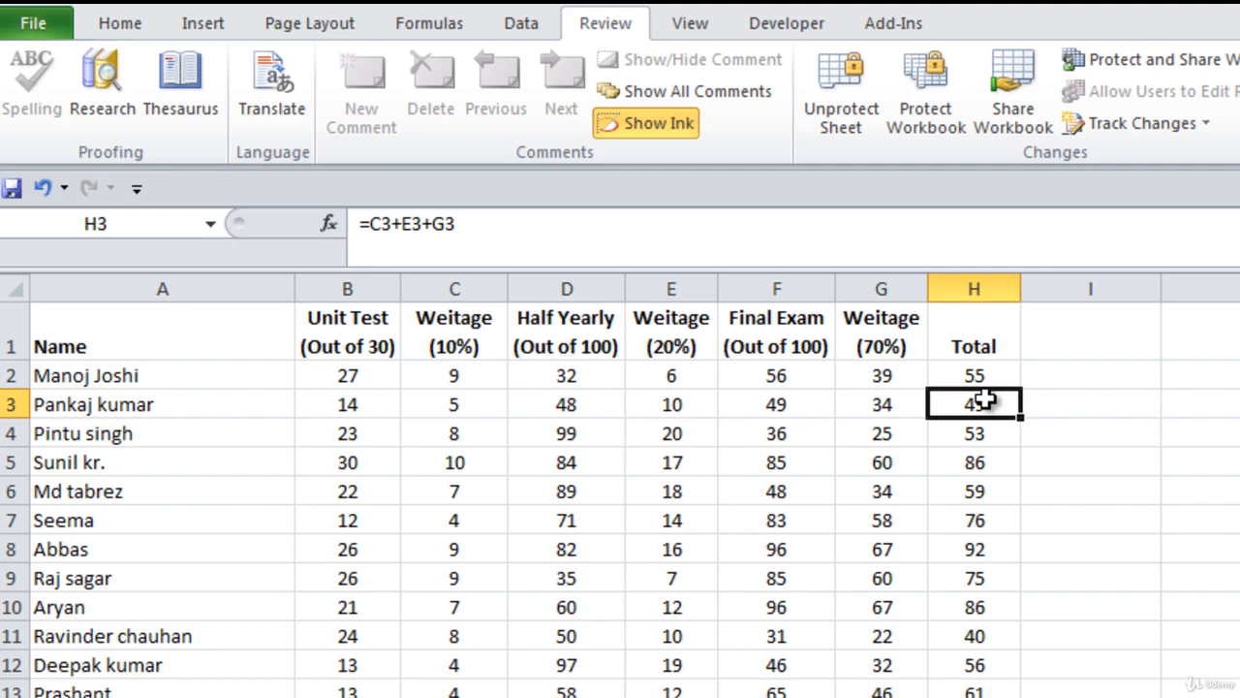
{"action": "left_click", "coordinate": [849, 138]}
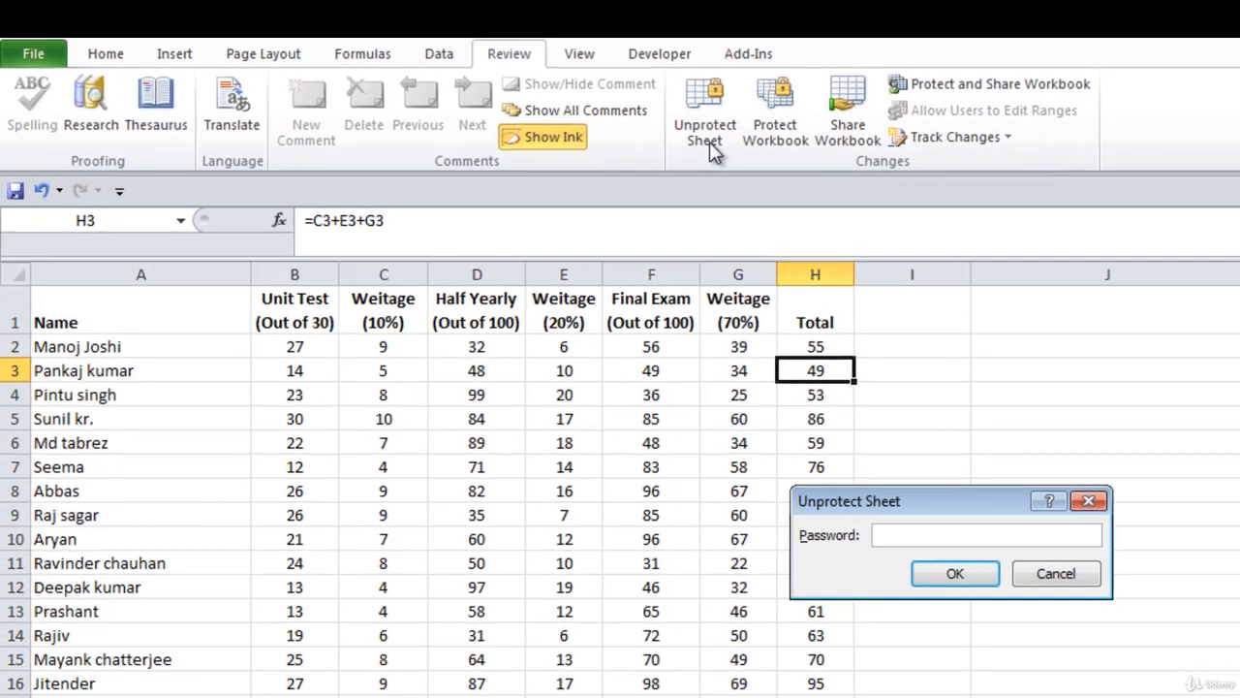
{"action": "type", "text": "12"}
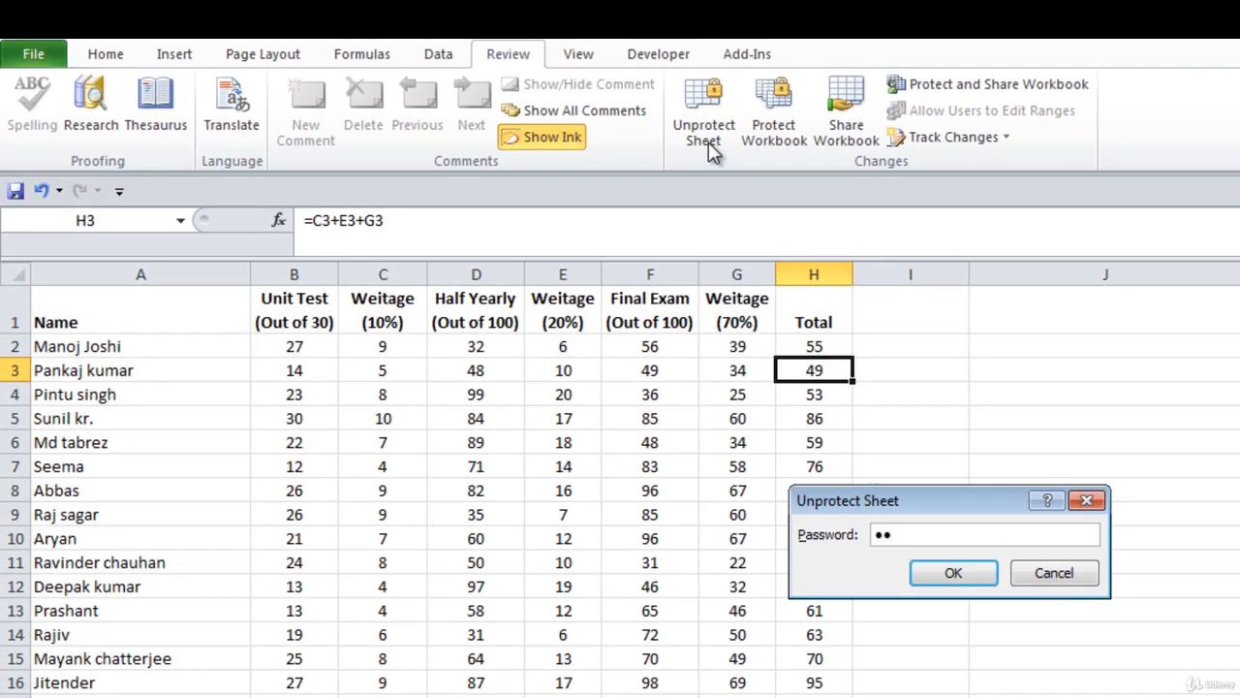
{"action": "key", "text": "Return"}
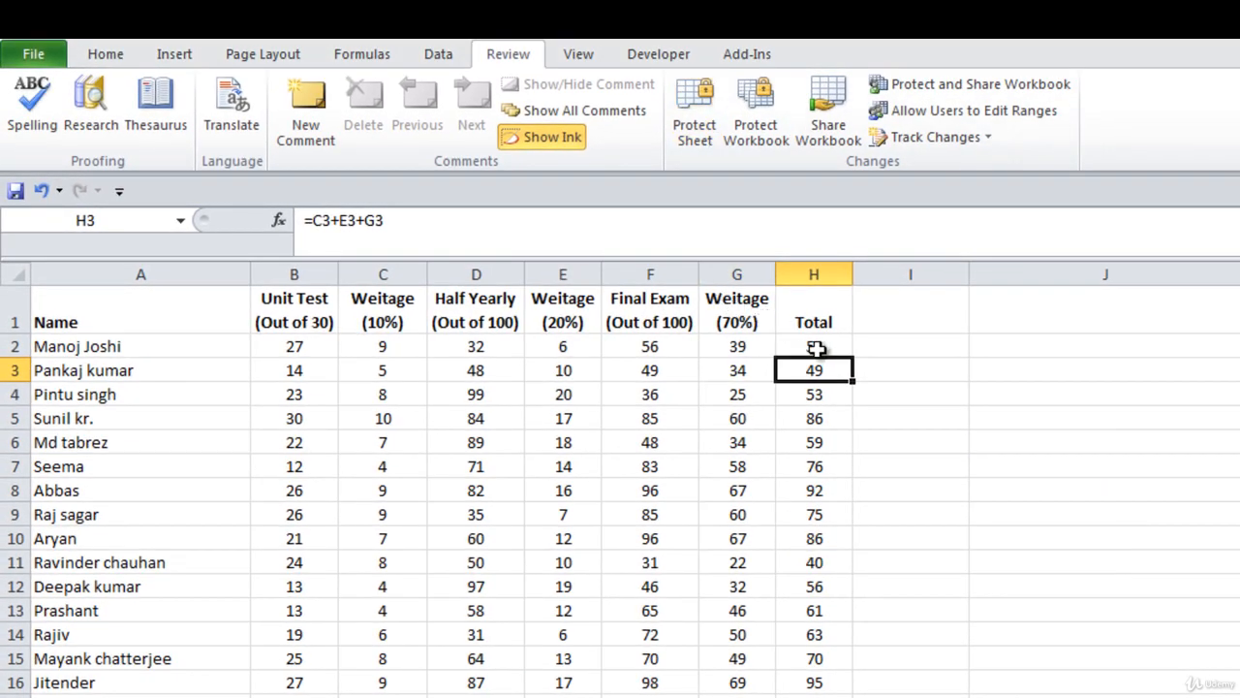
Select Total cells H2:H14 and tick Hidden on the Format Cells Protection page
{"action": "left_click_drag", "start_coordinate": [820, 349], "coordinate": [825, 639]}
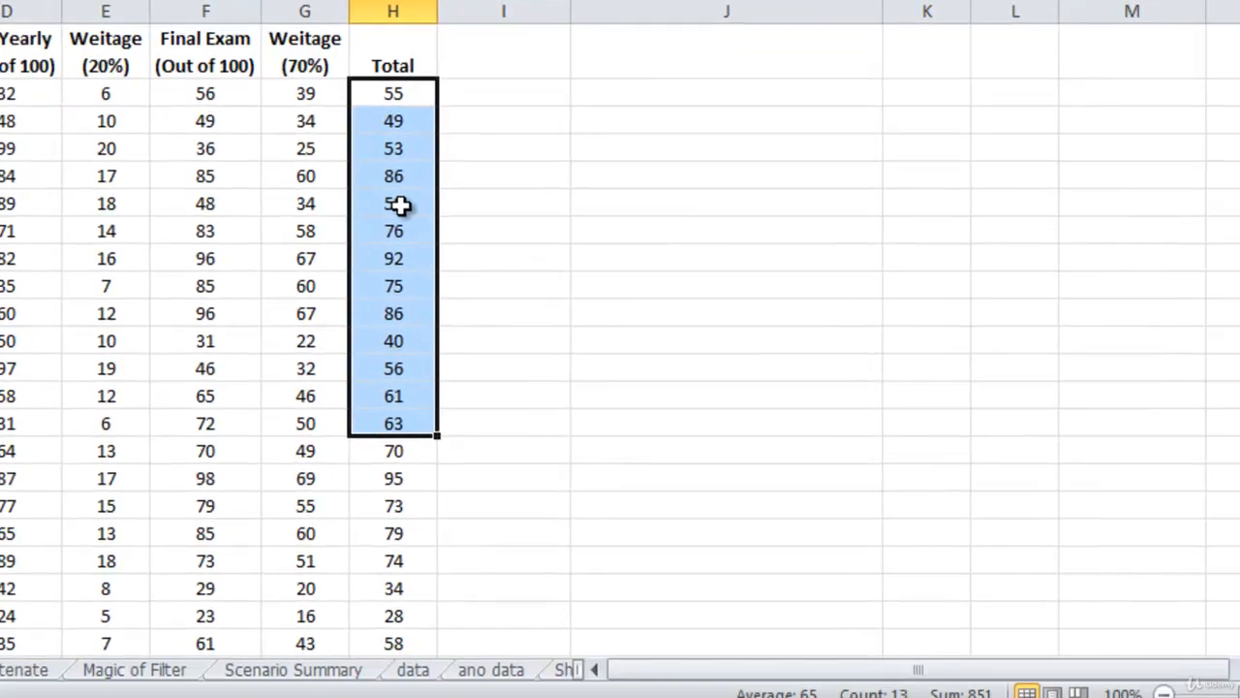
{"action": "right_click", "coordinate": [821, 444]}
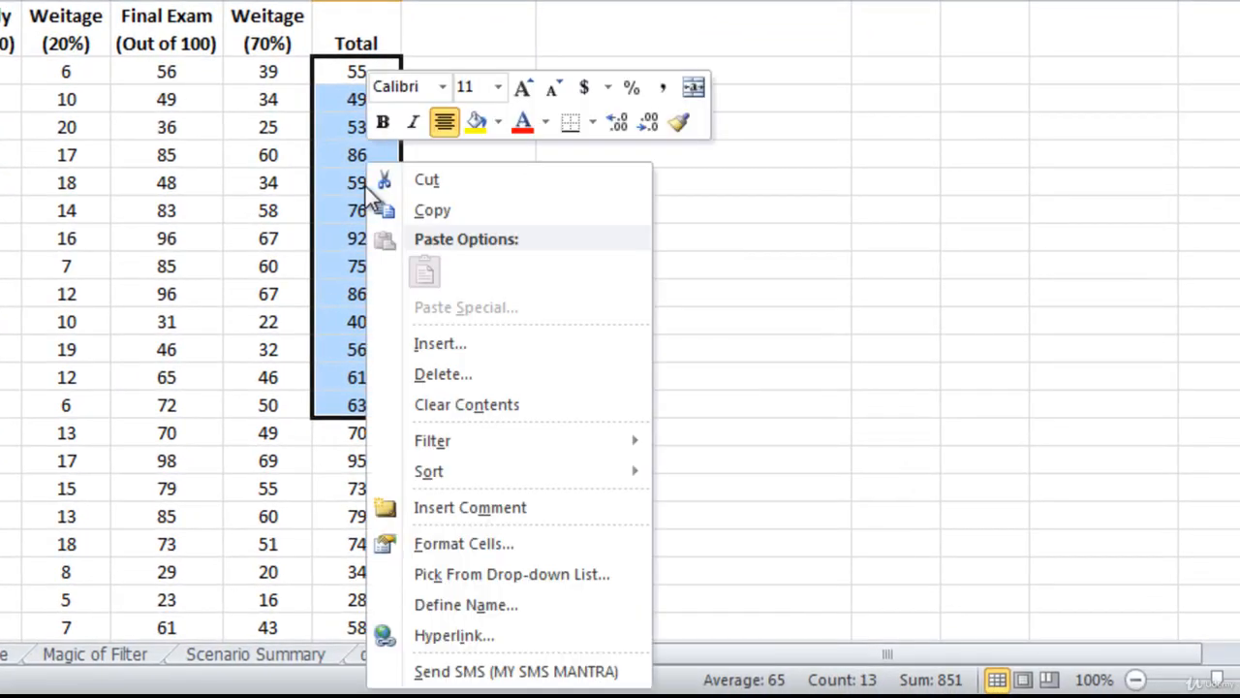
{"action": "right_click", "coordinate": [341, 76]}
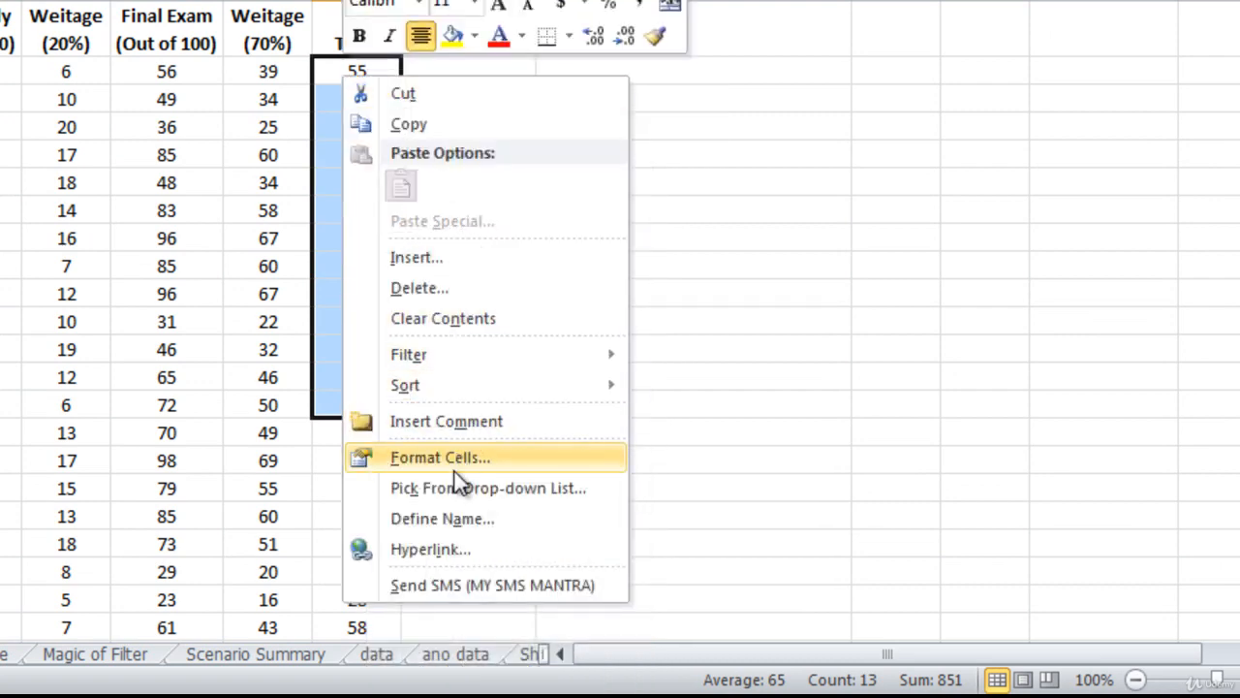
{"action": "left_click", "coordinate": [448, 461]}
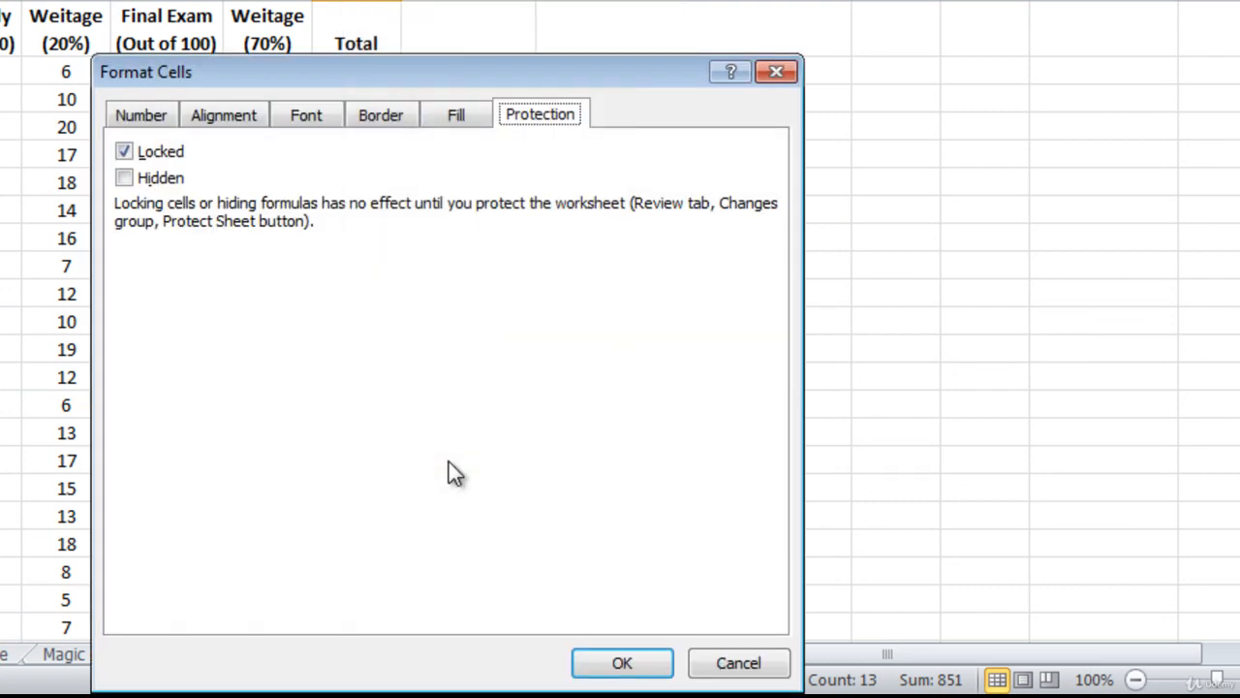
{"action": "left_click_drag", "start_coordinate": [396, 66], "coordinate": [394, 0]}
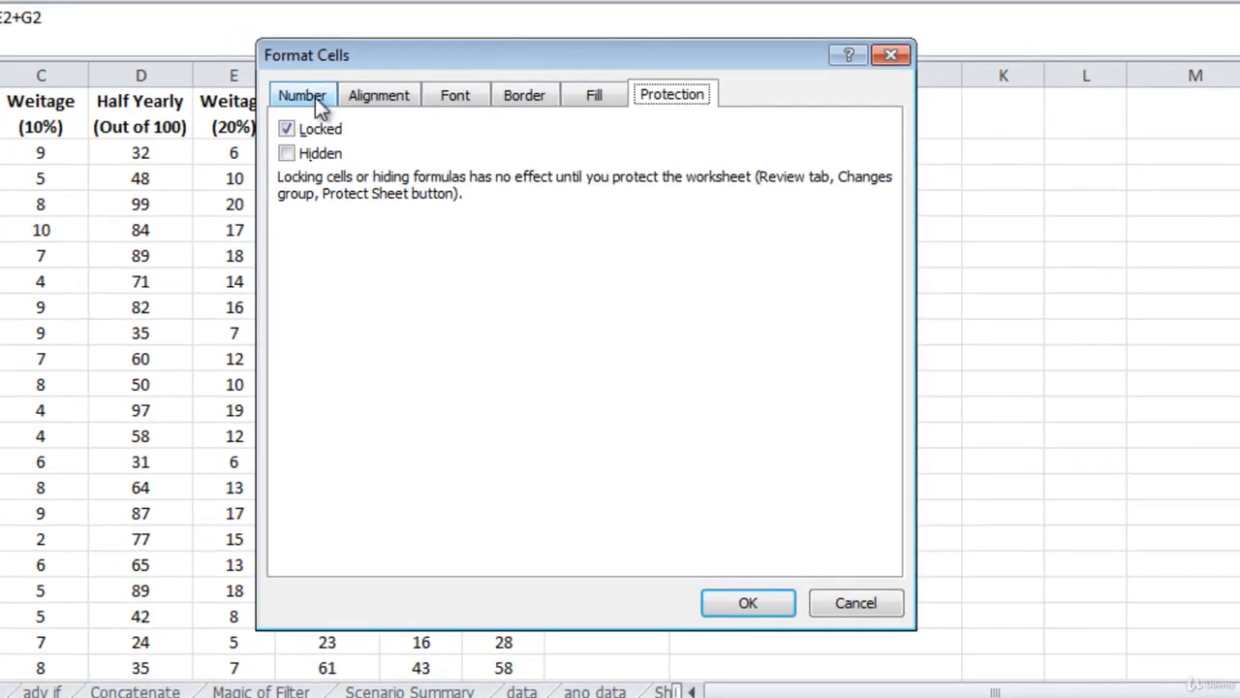
{"action": "left_click", "coordinate": [158, 20]}
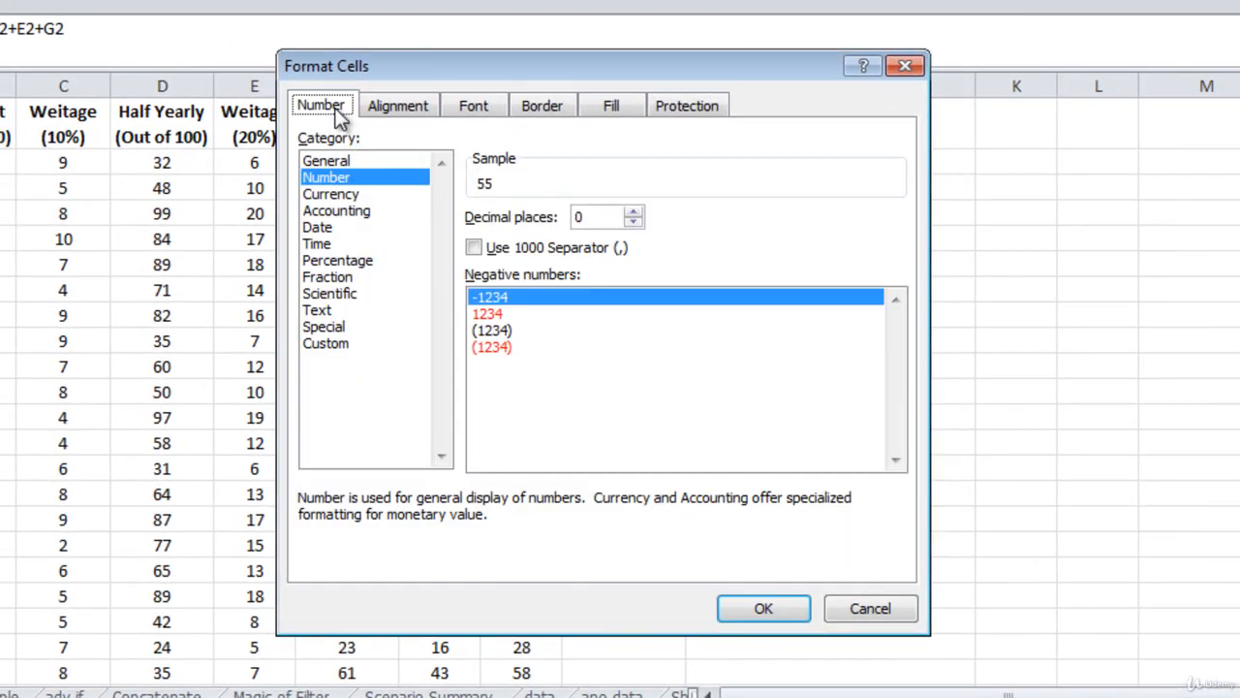
{"action": "left_click", "coordinate": [696, 108]}
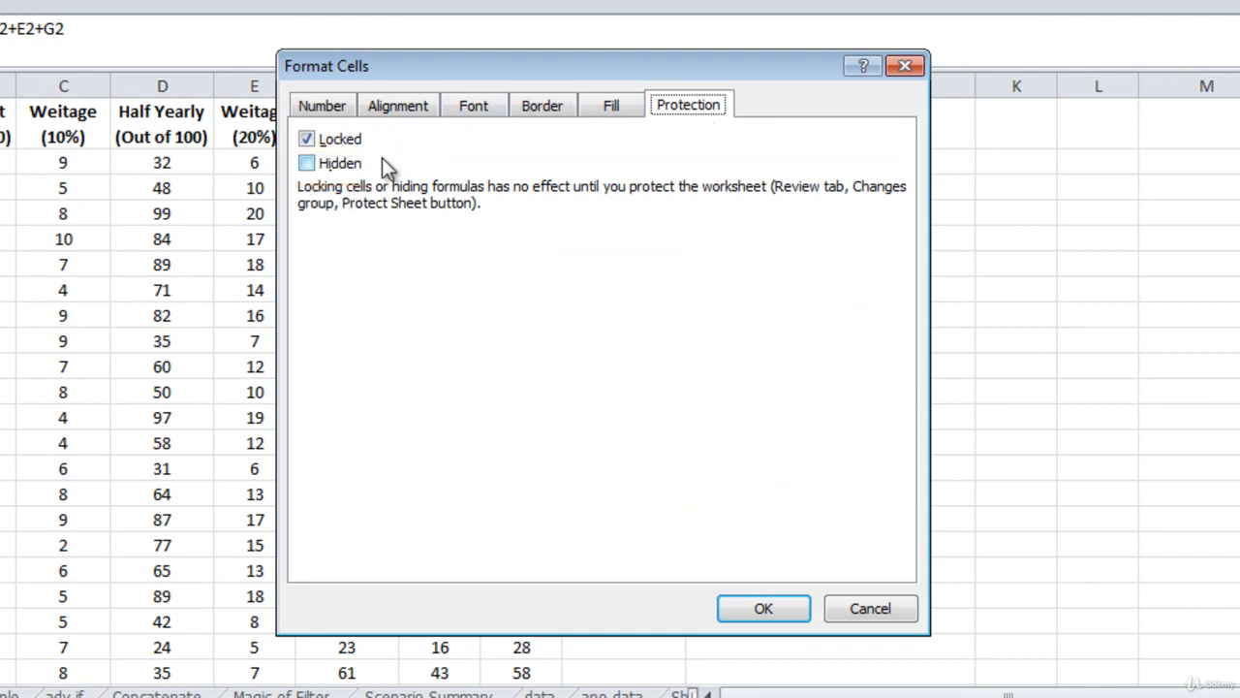
{"action": "left_click", "coordinate": [307, 164]}
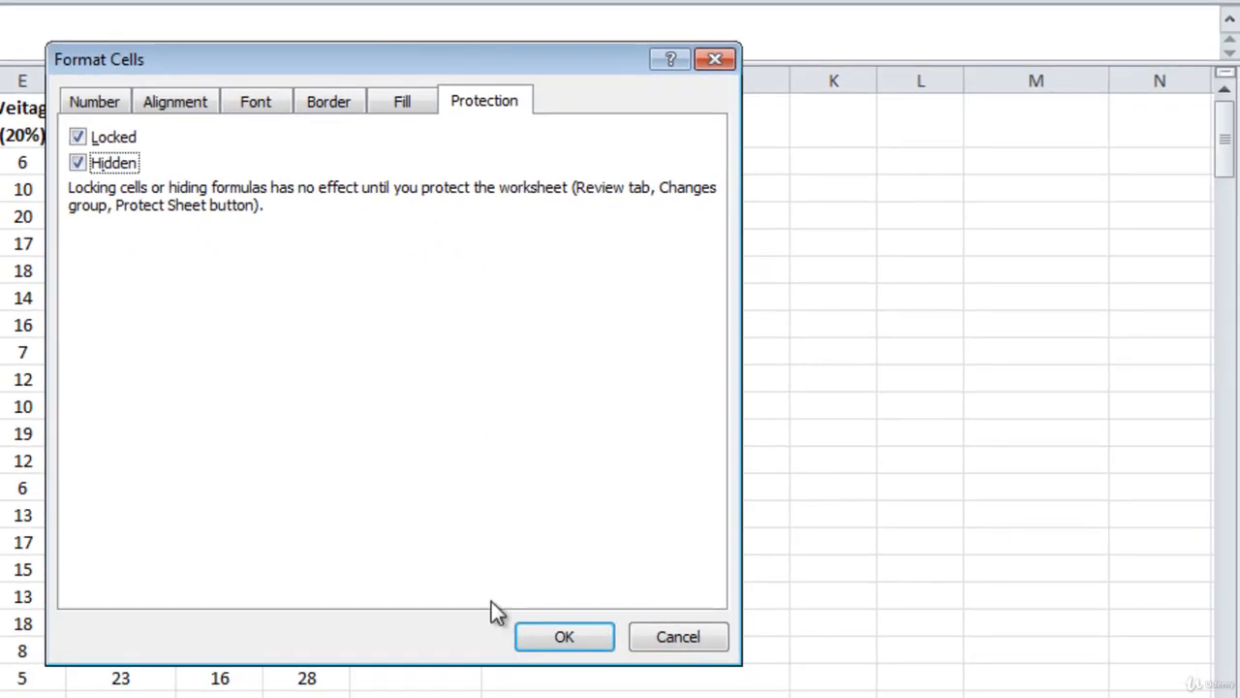
{"action": "left_click", "coordinate": [562, 639]}
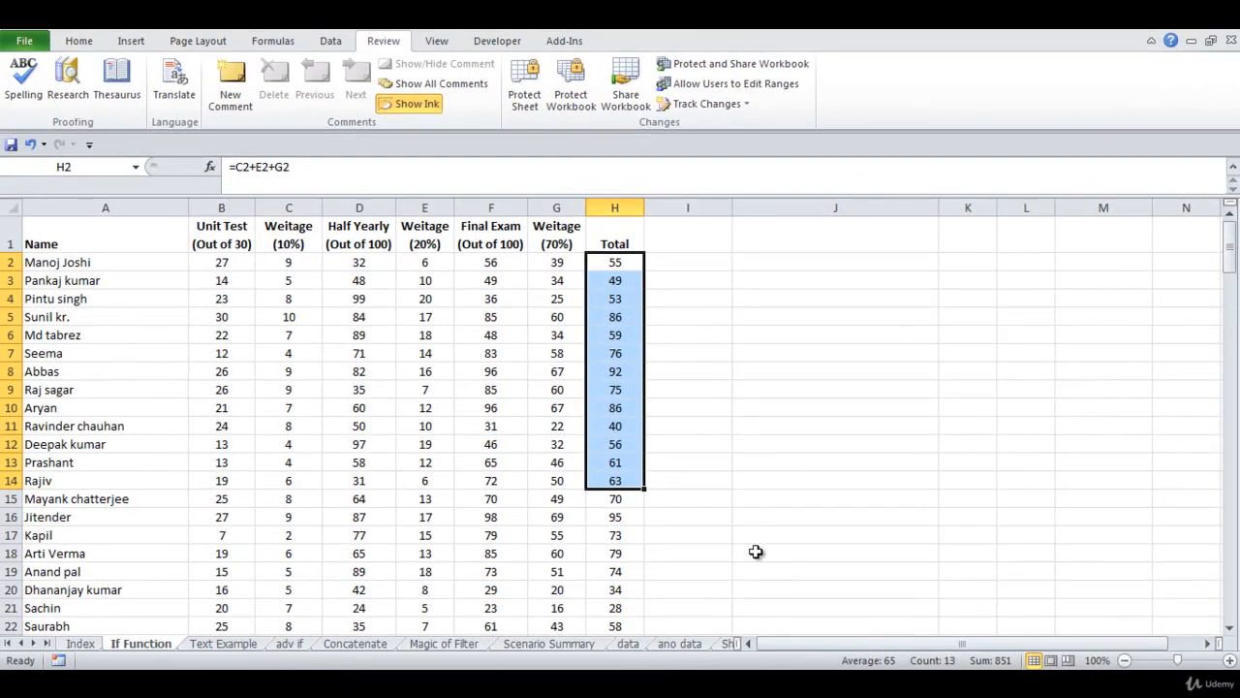
After checking the H4 and H2 formulas, protect the sheet with a password entered twice
{"action": "left_click", "coordinate": [620, 301]}
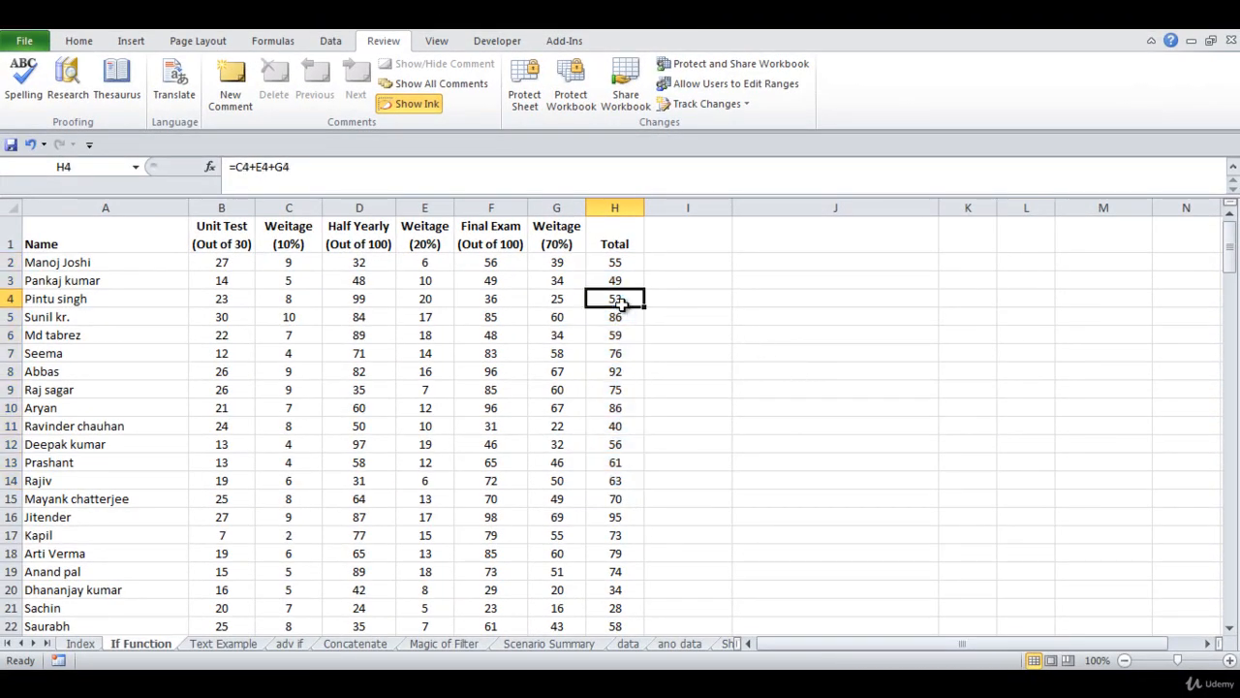
{"action": "left_click", "coordinate": [615, 265]}
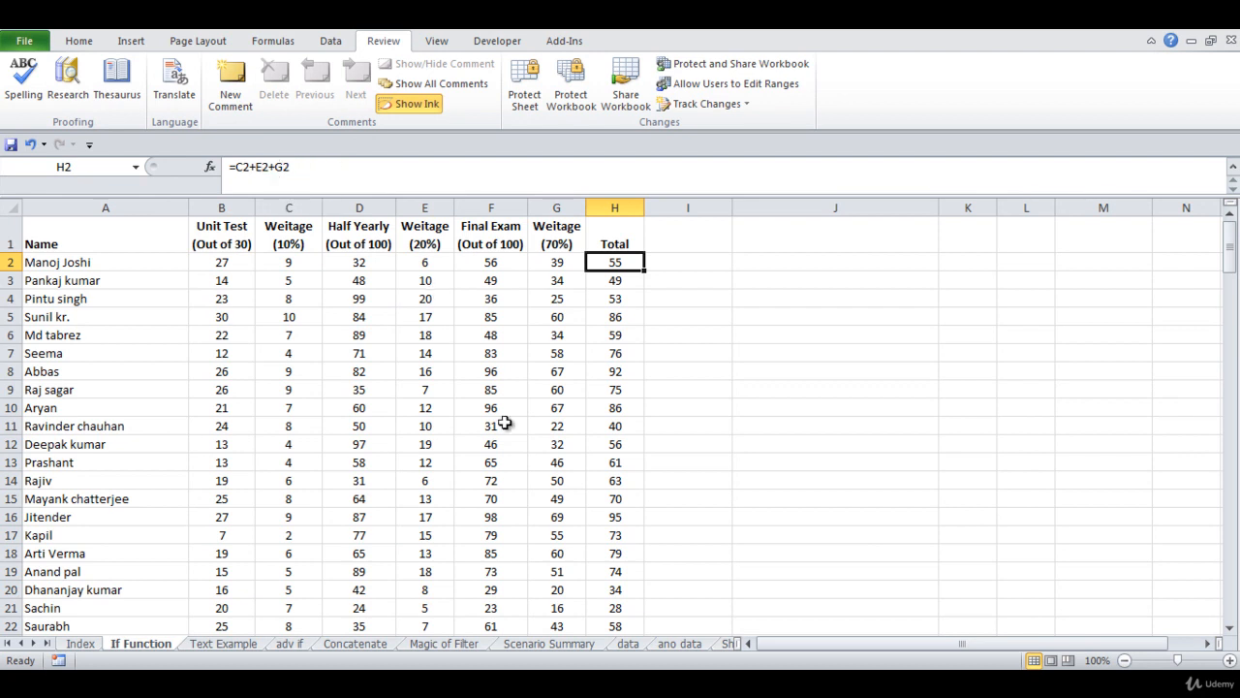
{"action": "left_click", "coordinate": [667, 317]}
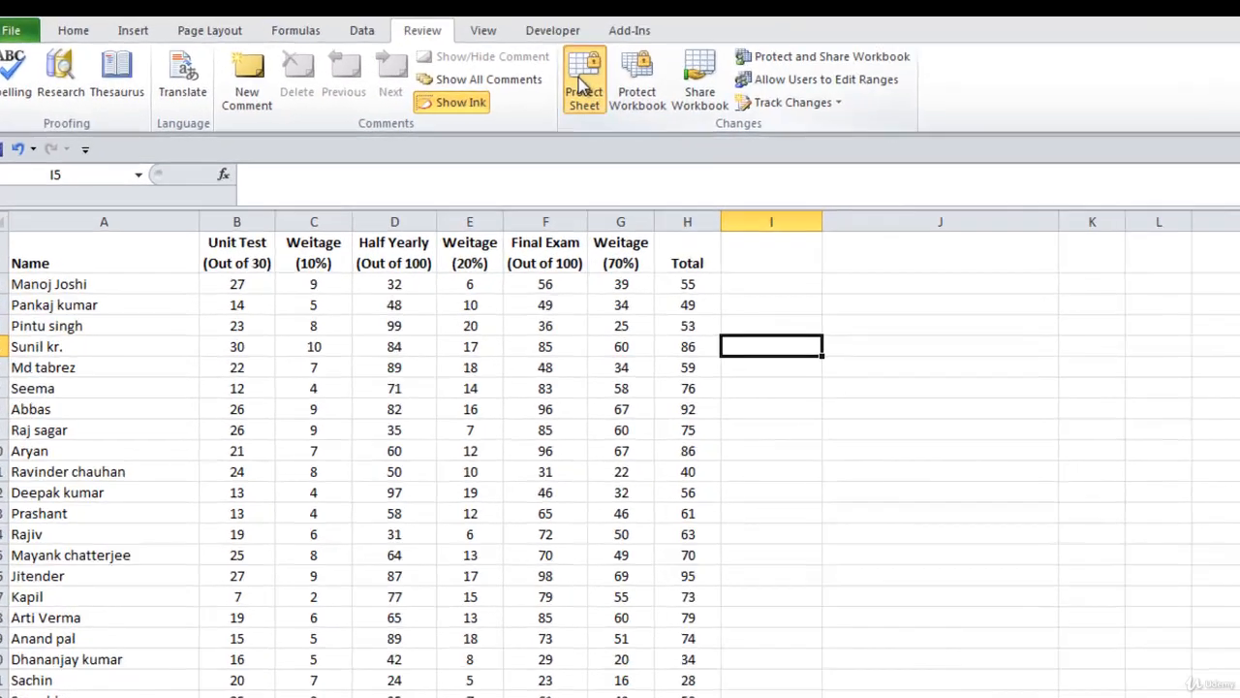
{"action": "left_click", "coordinate": [529, 73]}
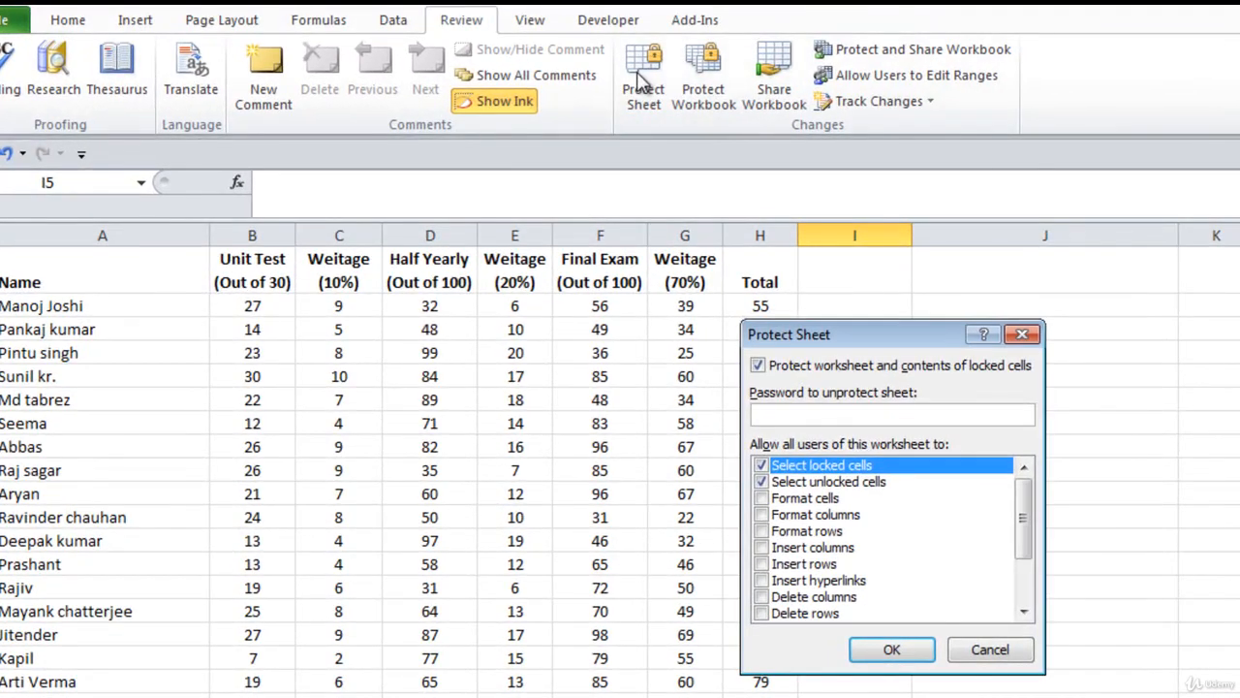
{"action": "type", "text": "12"}
{"action": "key", "text": "Return"}
{"action": "type", "text": "12"}
{"action": "key", "text": "Return"}
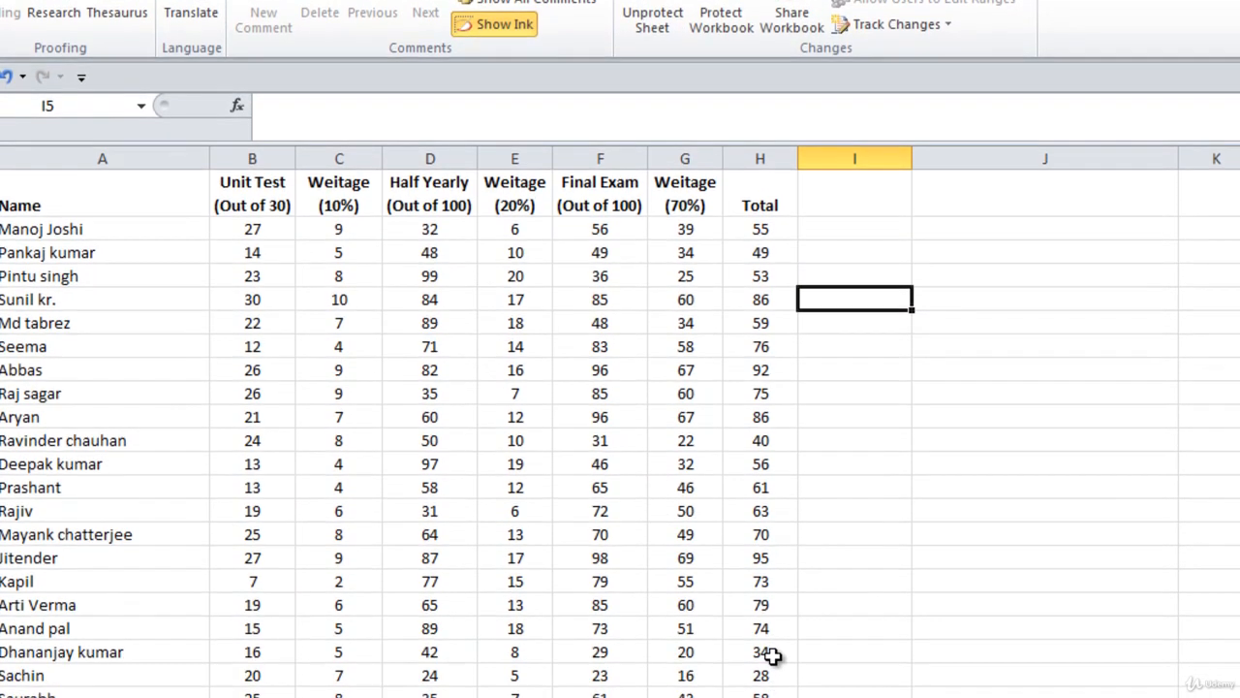
{"action": "left_click", "coordinate": [772, 651]}
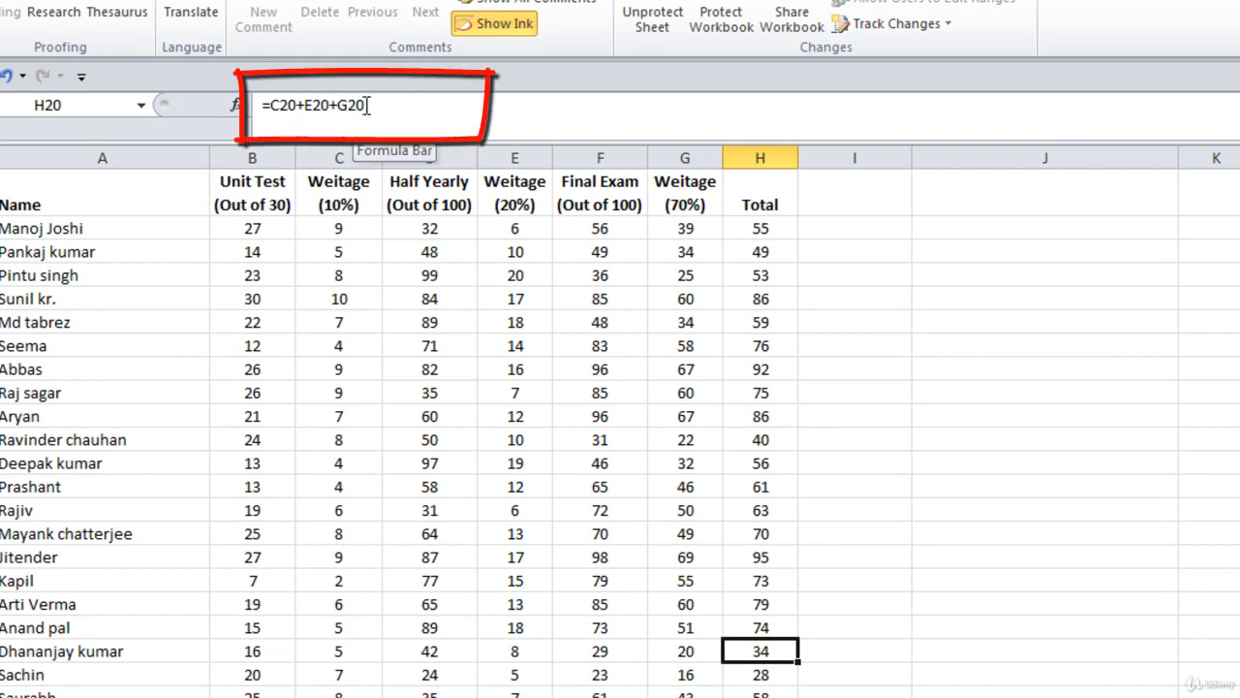
{"action": "left_click", "coordinate": [759, 227]}
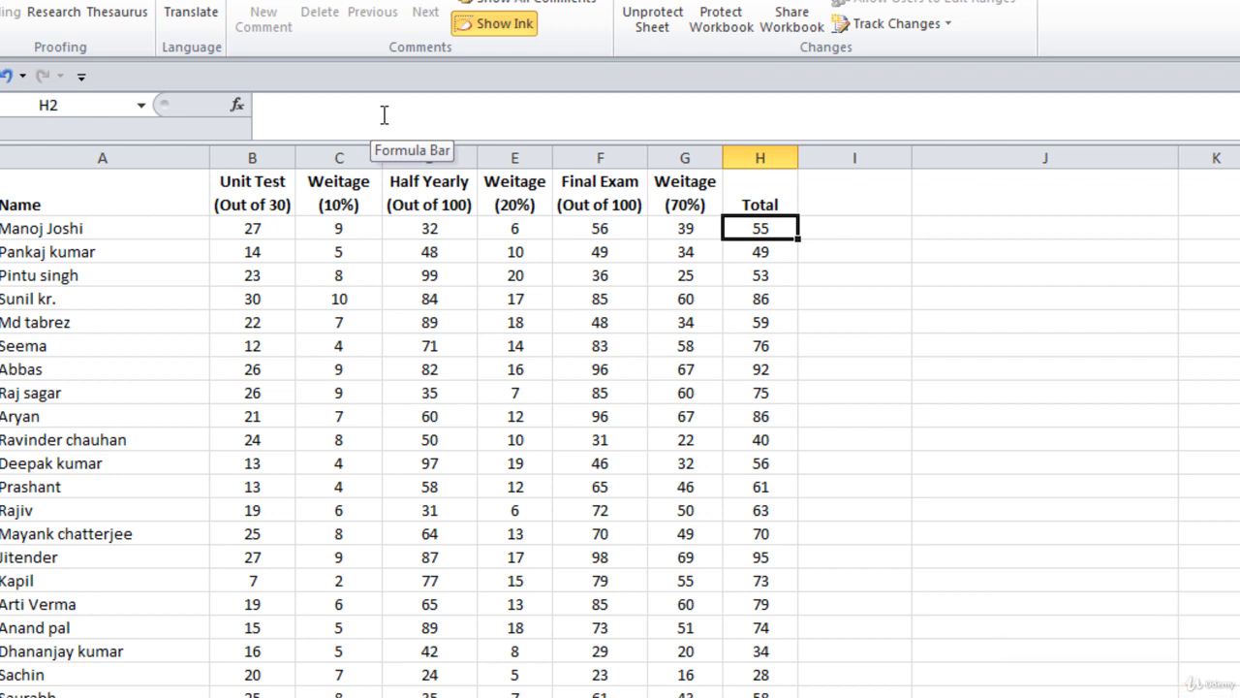
{"action": "left_click", "coordinate": [881, 308]}
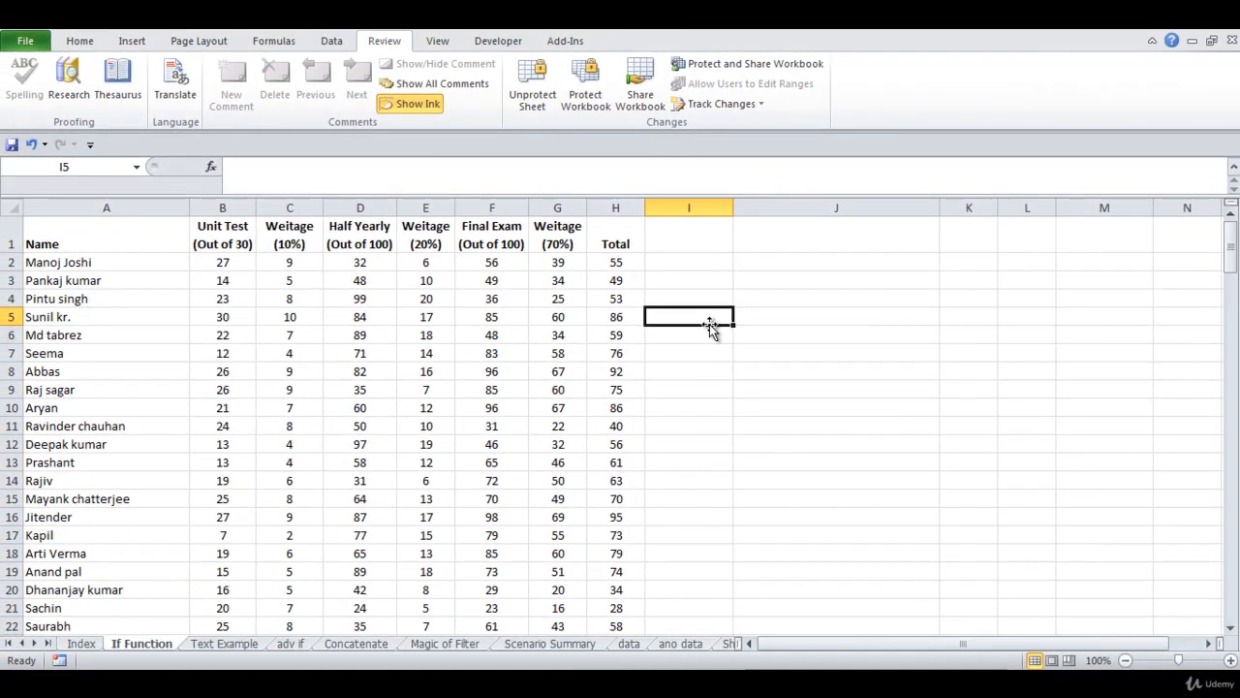
Unprotect the sheet by entering its password
{"action": "left_click", "coordinate": [532, 98]}
{"action": "type", "text": "123"}
{"action": "key", "text": "Return"}
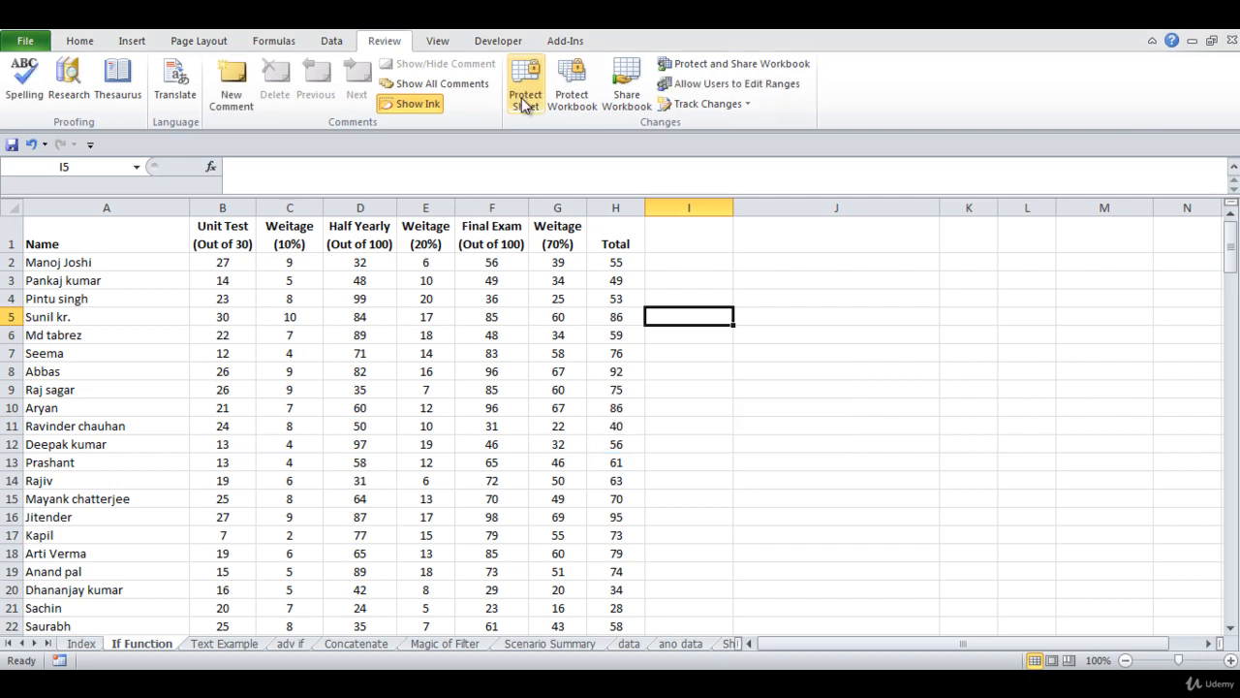
Uncheck Hidden for Total cells H2:H21, then confirm H12 shows =C12+E12+G12
{"action": "left_click_drag", "start_coordinate": [616, 262], "coordinate": [610, 606]}
{"action": "right_click", "coordinate": [611, 430]}
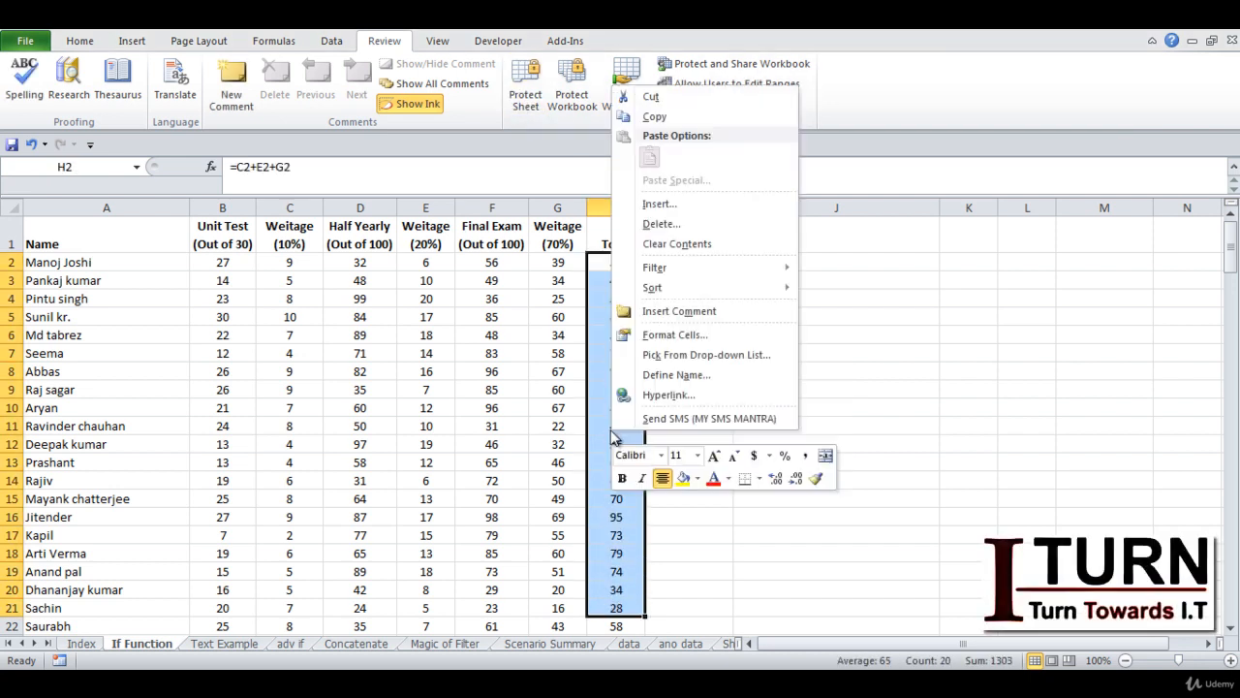
{"action": "left_click", "coordinate": [647, 335]}
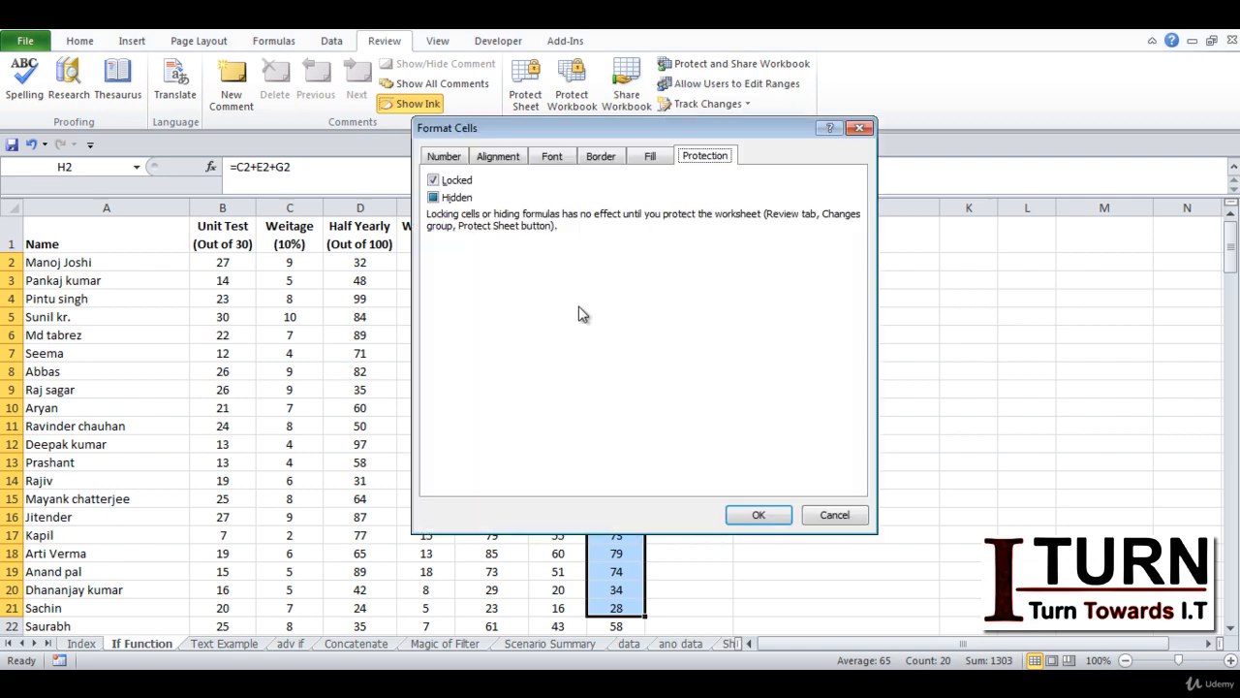
{"action": "left_click", "coordinate": [434, 198]}
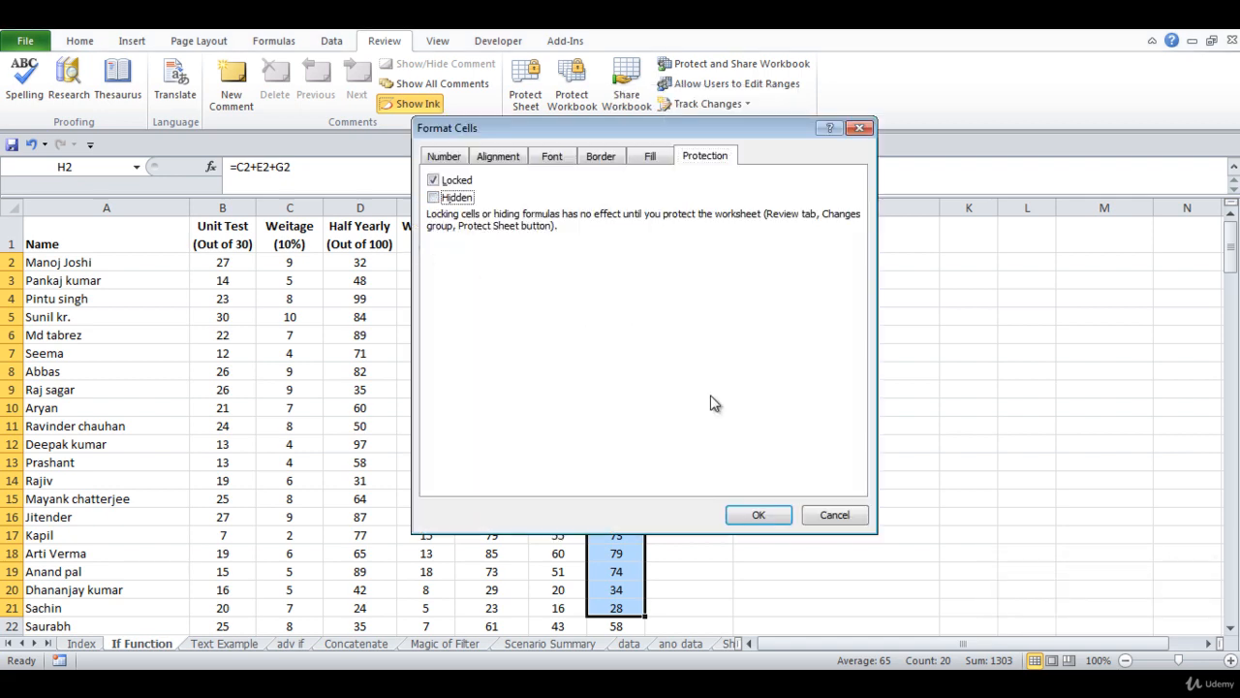
{"action": "left_click", "coordinate": [753, 514]}
{"action": "left_click", "coordinate": [603, 448]}
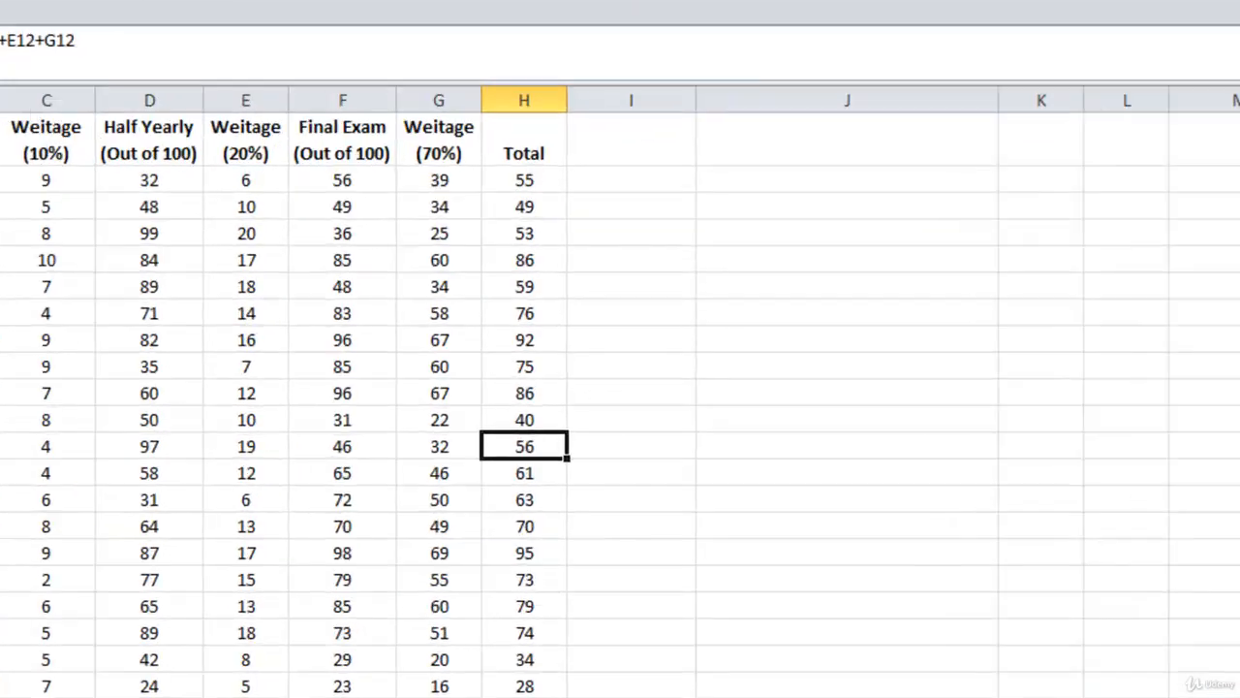
{"action": "left_click", "coordinate": [524, 92]}
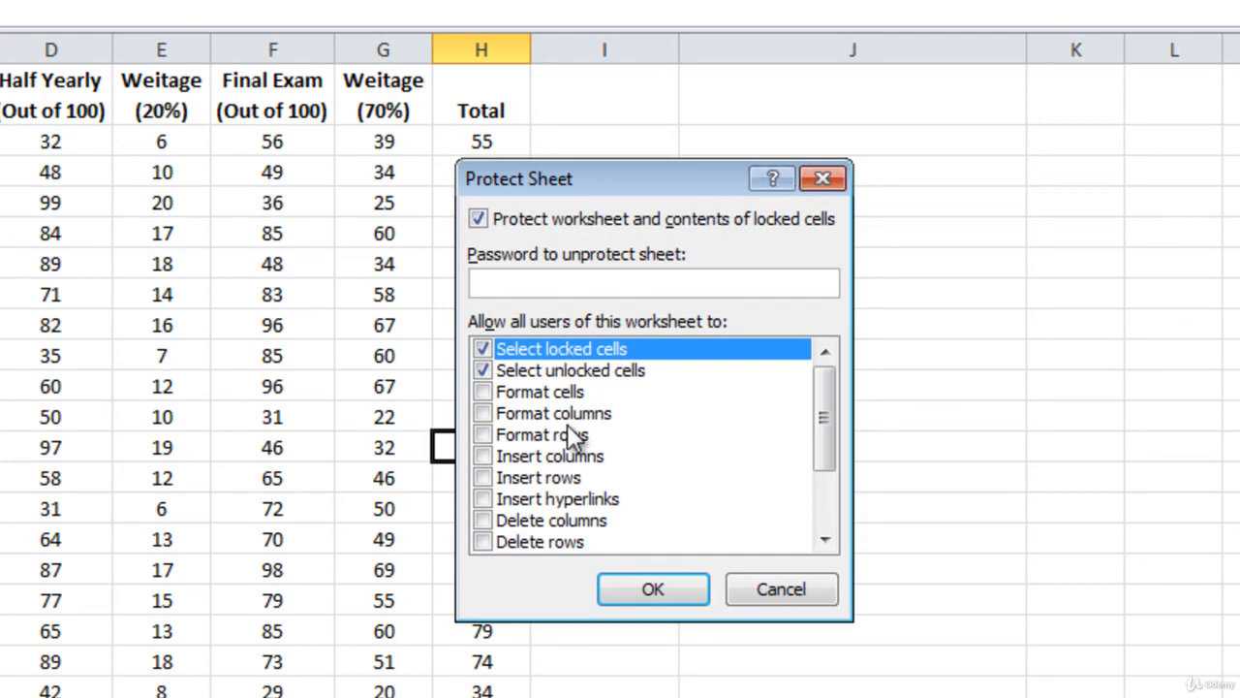
{"action": "left_click", "coordinate": [816, 182]}
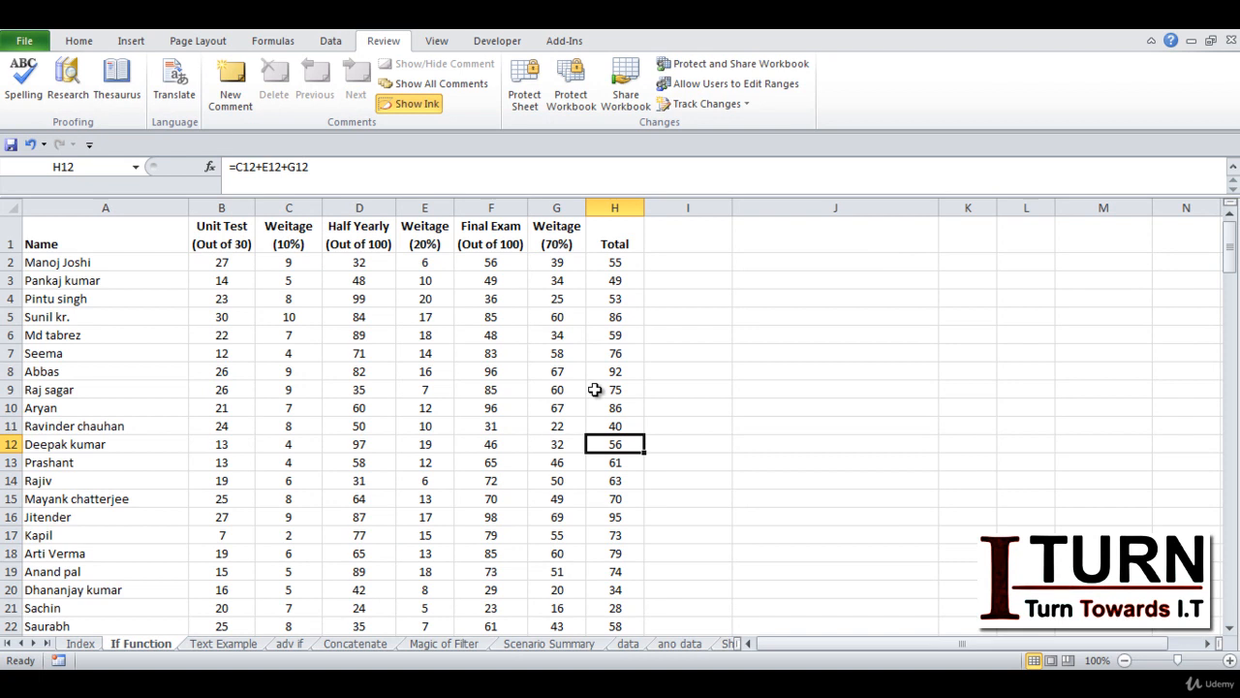
Clear the Locked checkbox for range A1:H10 in Format Cells > Protection
{"action": "left_click_drag", "start_coordinate": [143, 244], "coordinate": [592, 401]}
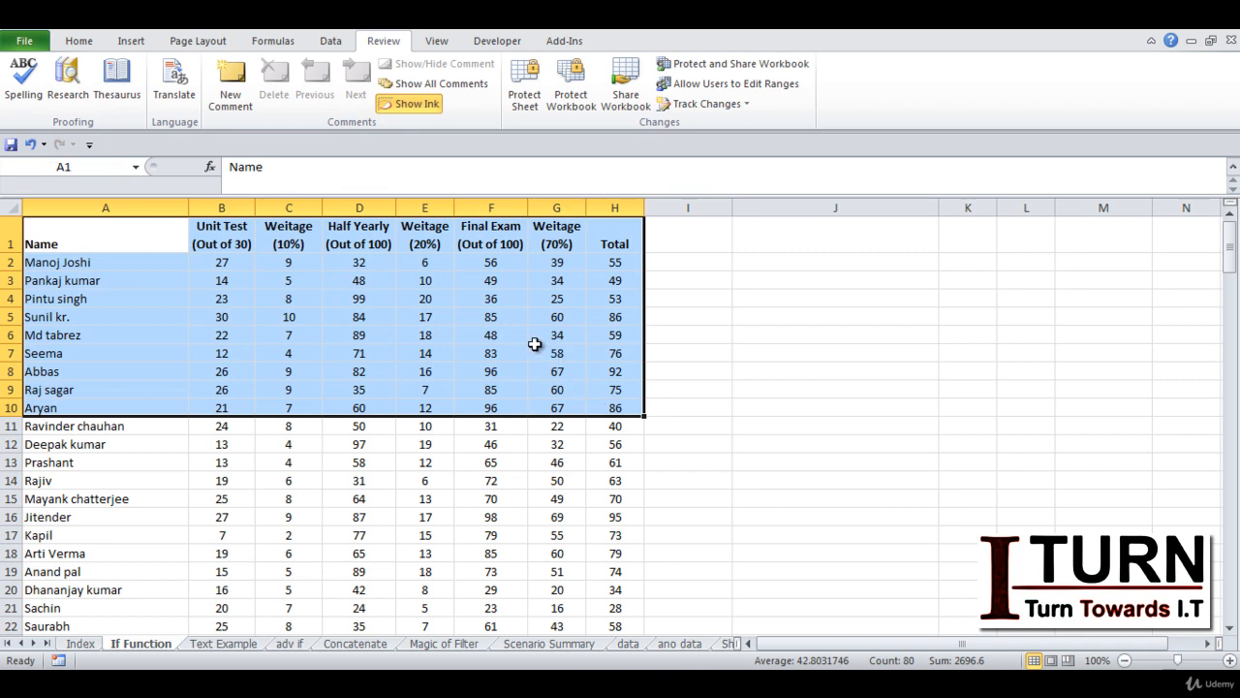
{"action": "right_click", "coordinate": [453, 265]}
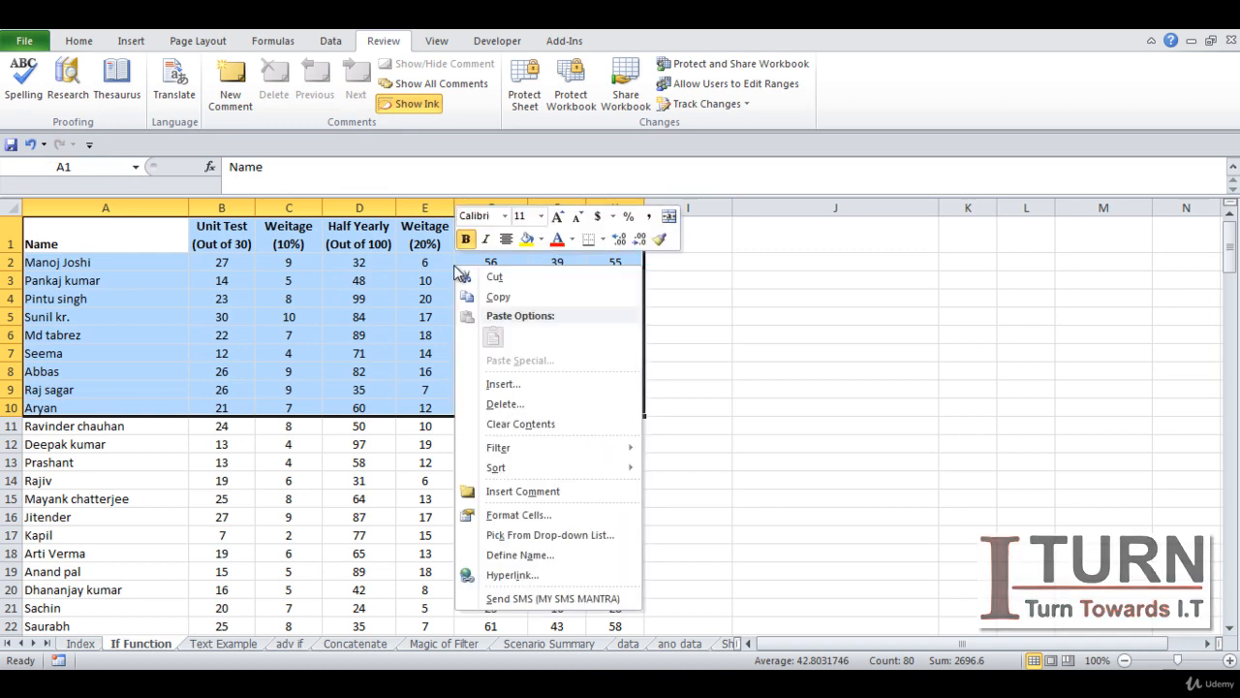
{"action": "left_click", "coordinate": [520, 518]}
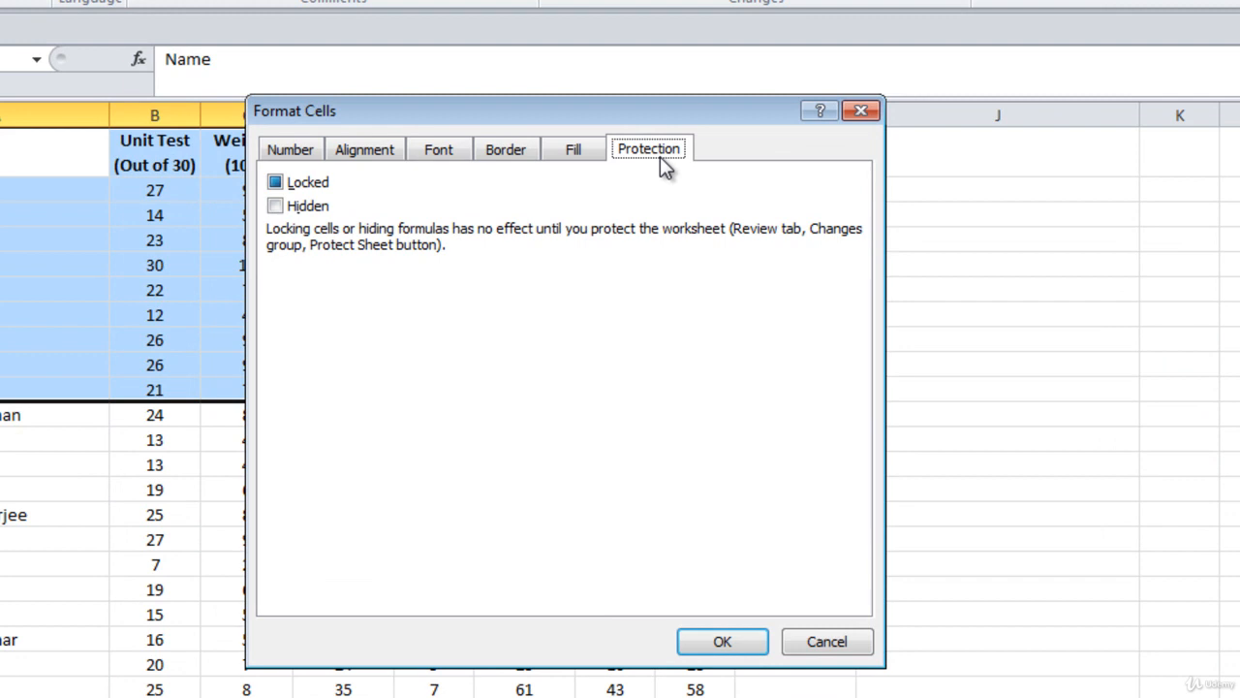
{"action": "left_click", "coordinate": [276, 184]}
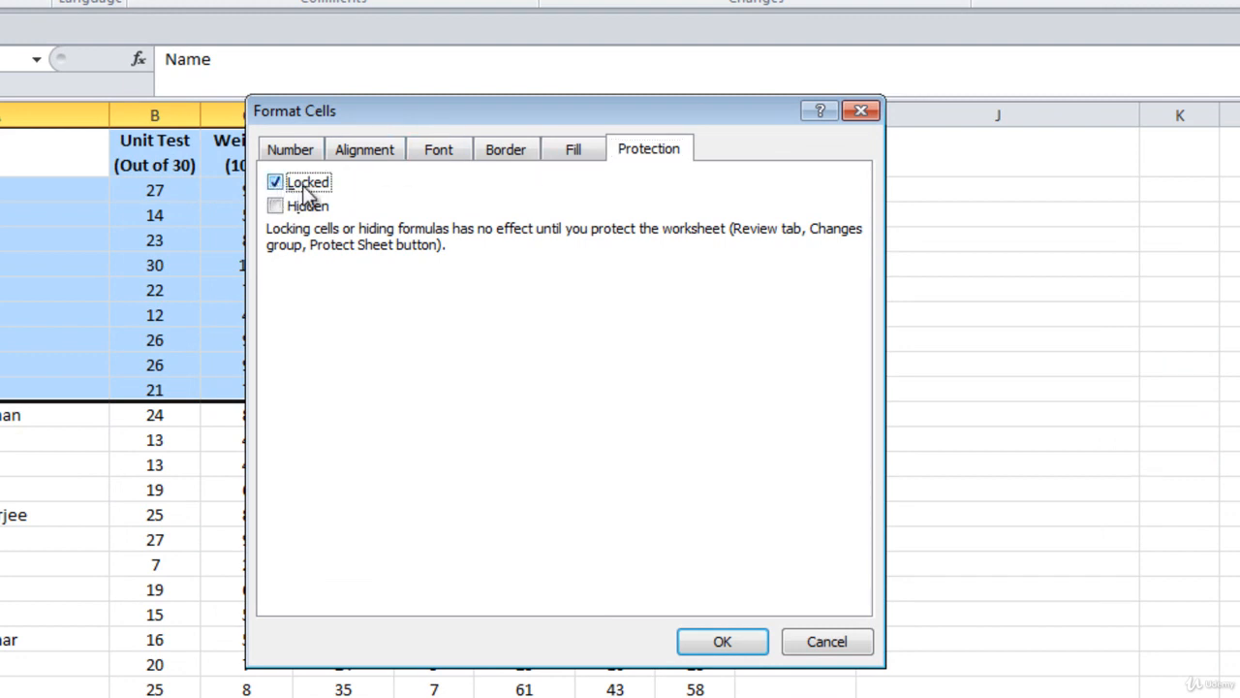
{"action": "left_click", "coordinate": [272, 181]}
{"action": "left_click", "coordinate": [722, 640]}
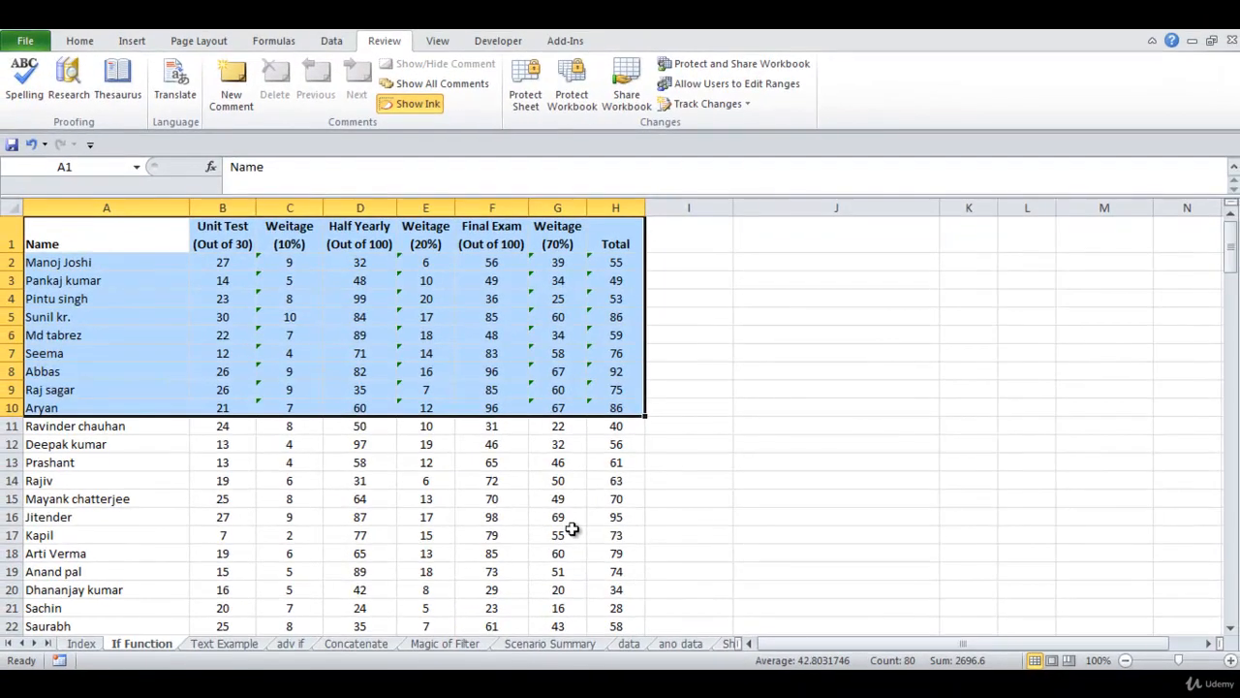
{"action": "left_click", "coordinate": [565, 521]}
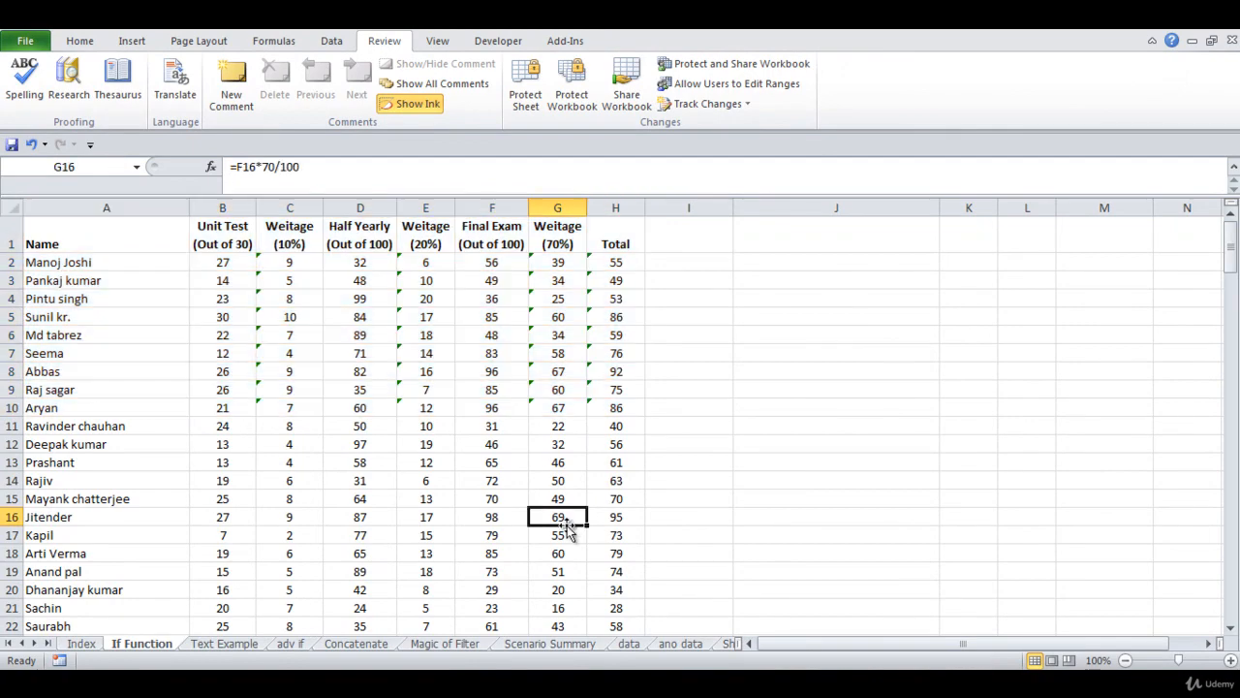
Protect the sheet with a password confirmed twice, with Select locked cells turned off
{"action": "left_click", "coordinate": [524, 102]}
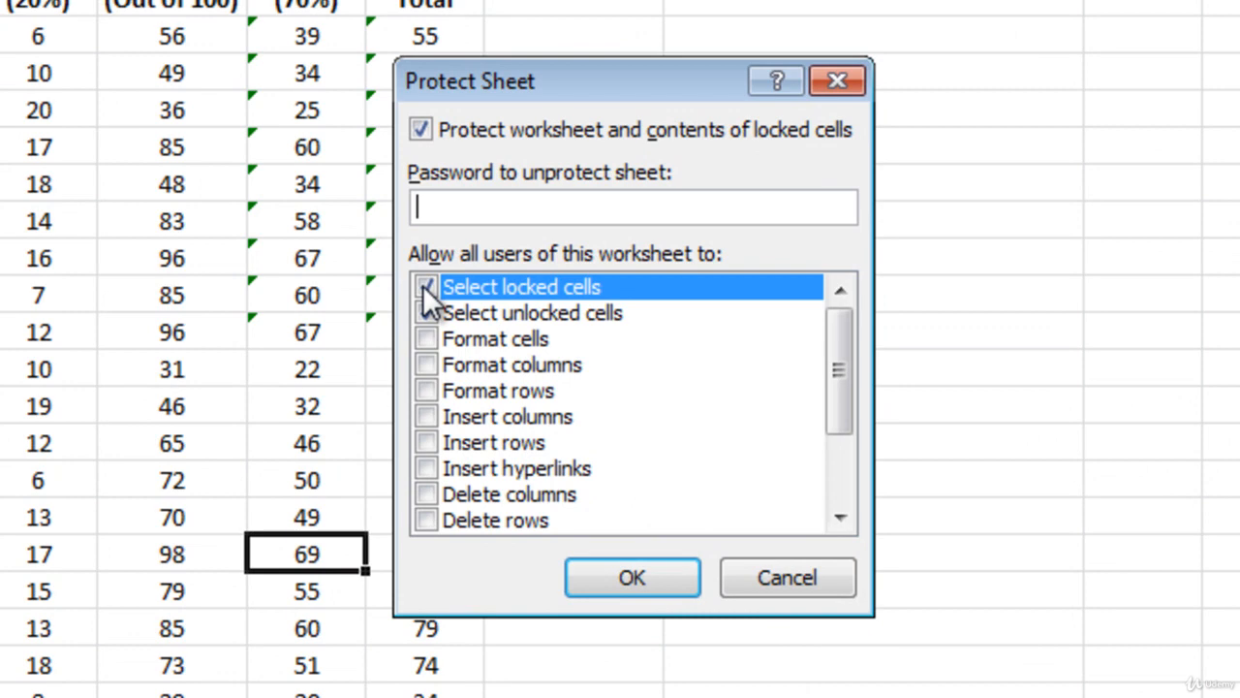
{"action": "left_click", "coordinate": [424, 287]}
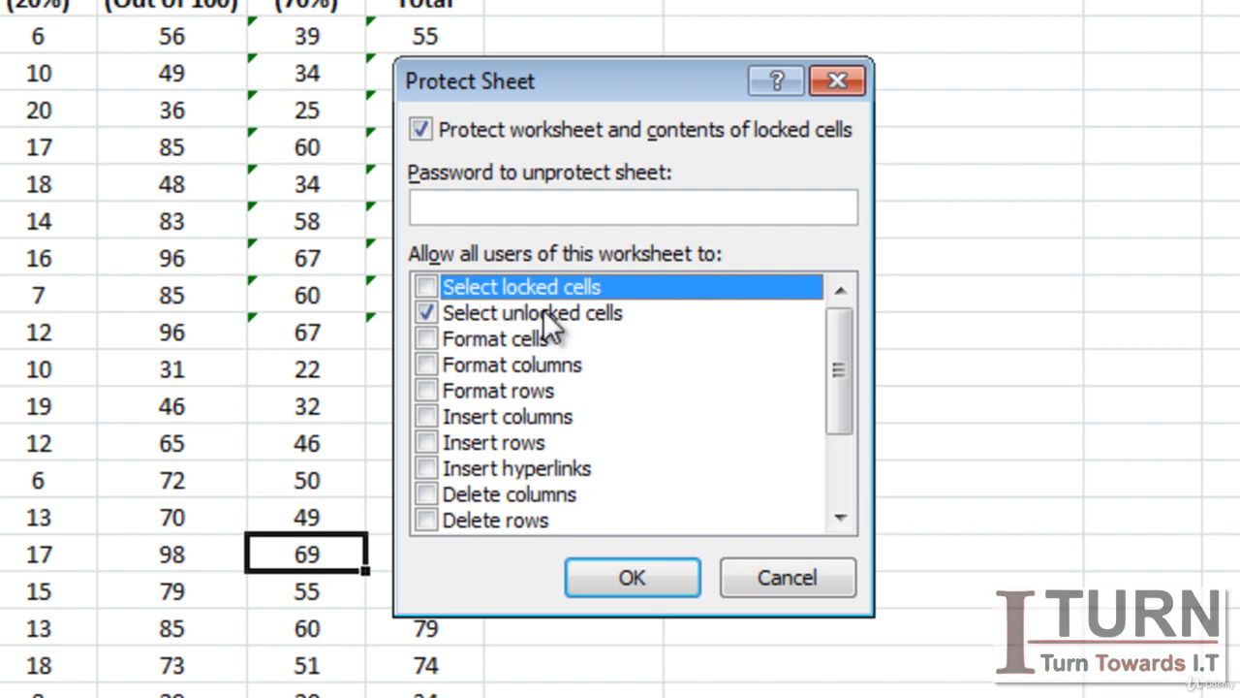
{"action": "left_click", "coordinate": [501, 205]}
{"action": "type", "text": "12"}
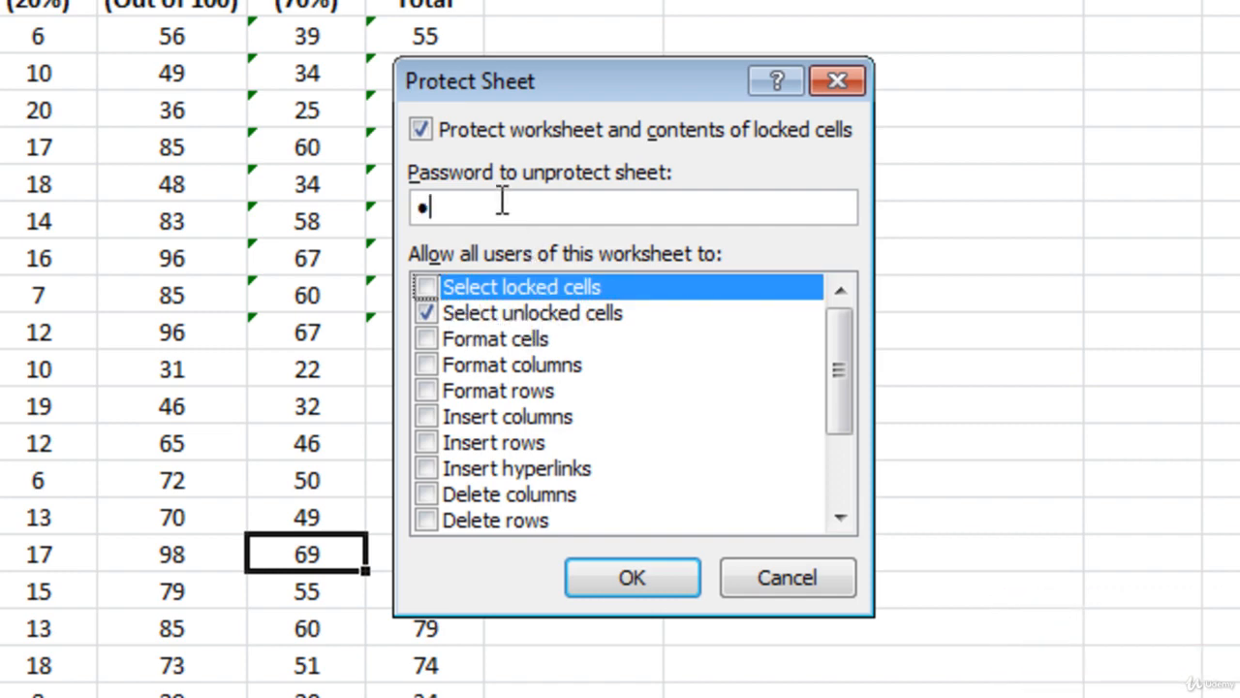
{"action": "key", "text": "Return"}
{"action": "type", "text": "12"}
{"action": "key", "text": "Return"}
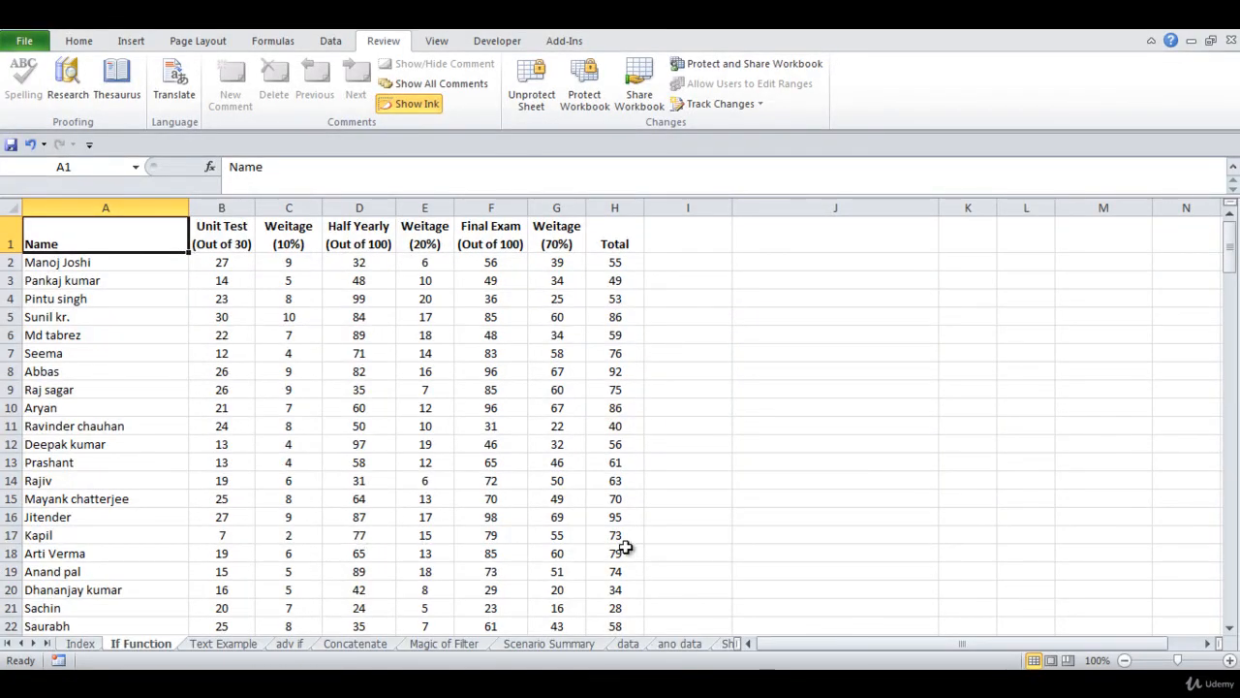
{"action": "left_click", "coordinate": [360, 298]}
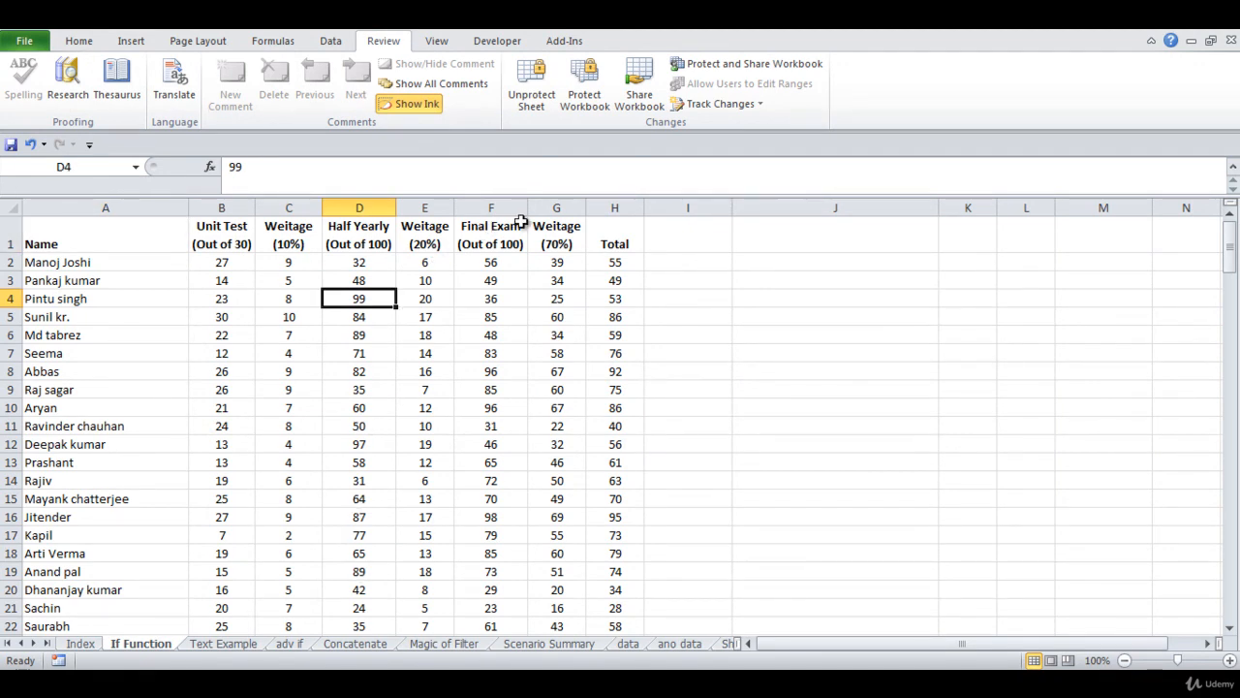
{"action": "left_click", "coordinate": [473, 302]}
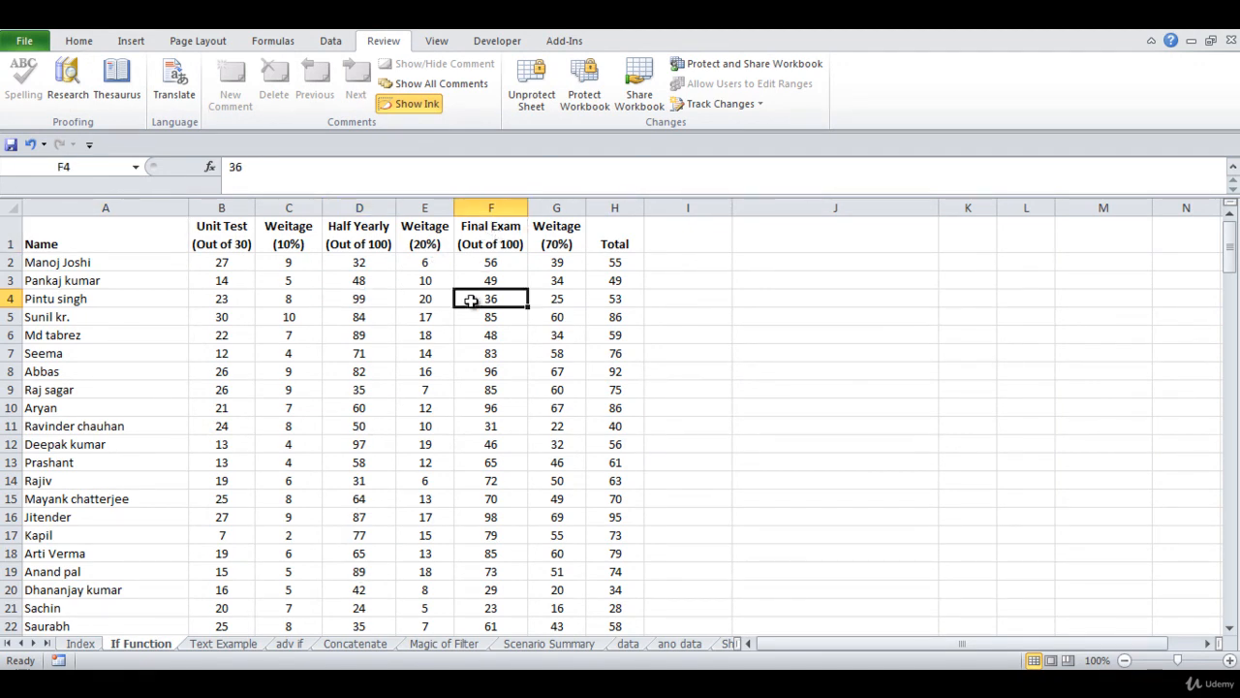
{"action": "left_click", "coordinate": [391, 260]}
{"action": "left_click", "coordinate": [339, 293]}
{"action": "left_click", "coordinate": [473, 297]}
{"action": "left_click", "coordinate": [451, 334]}
{"action": "left_click", "coordinate": [426, 280]}
{"action": "left_click", "coordinate": [494, 296]}
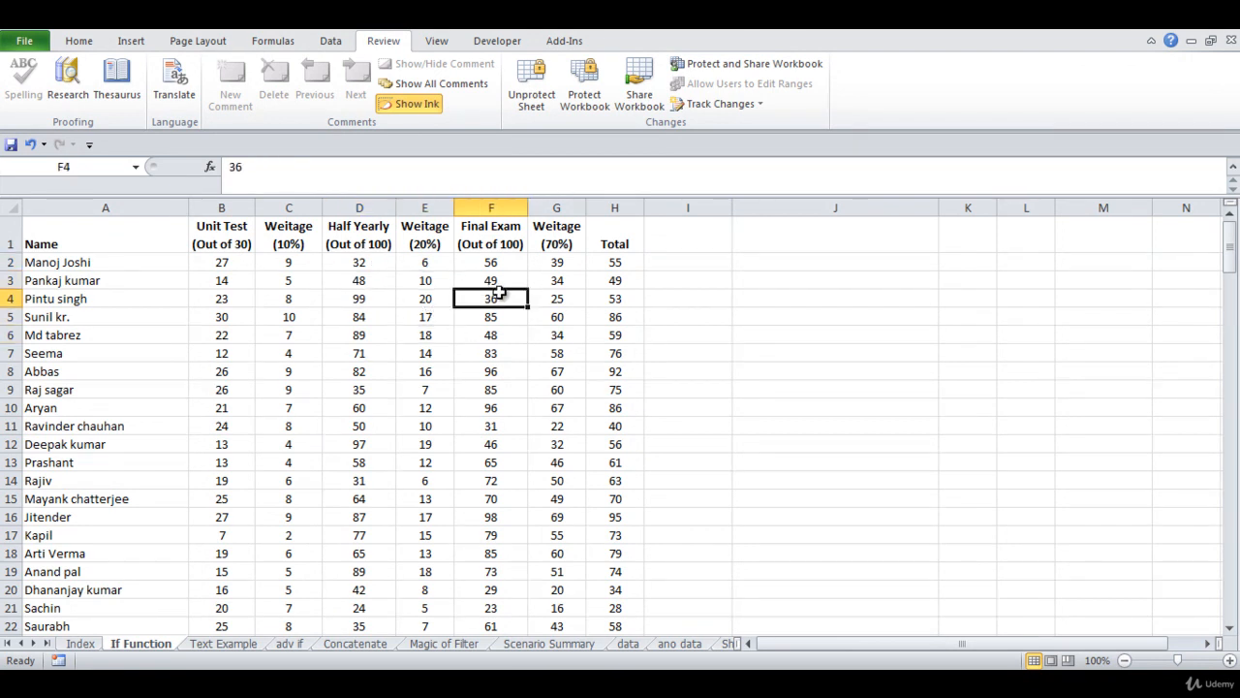